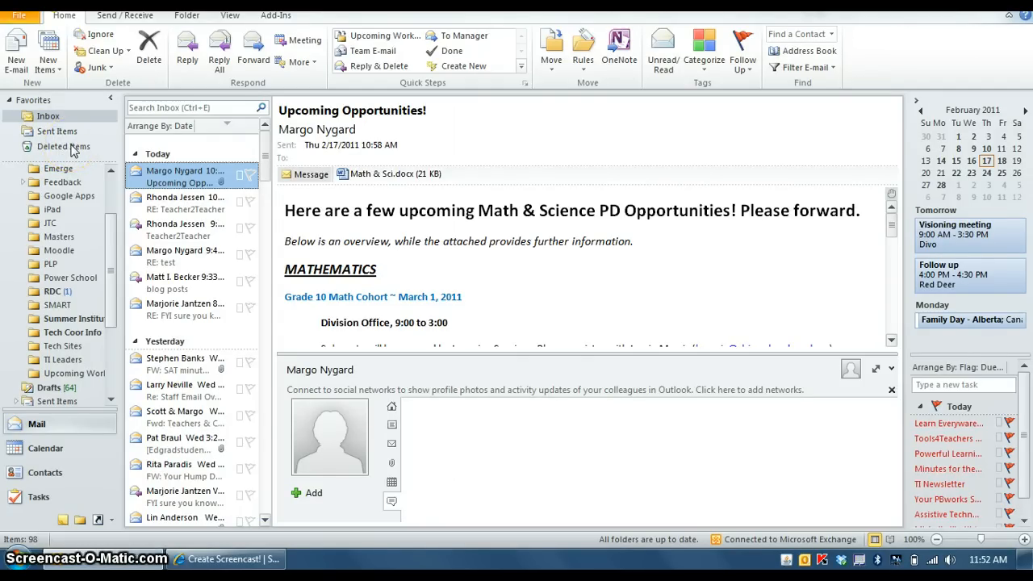
{"action": "right_click", "coordinate": [73, 149]}
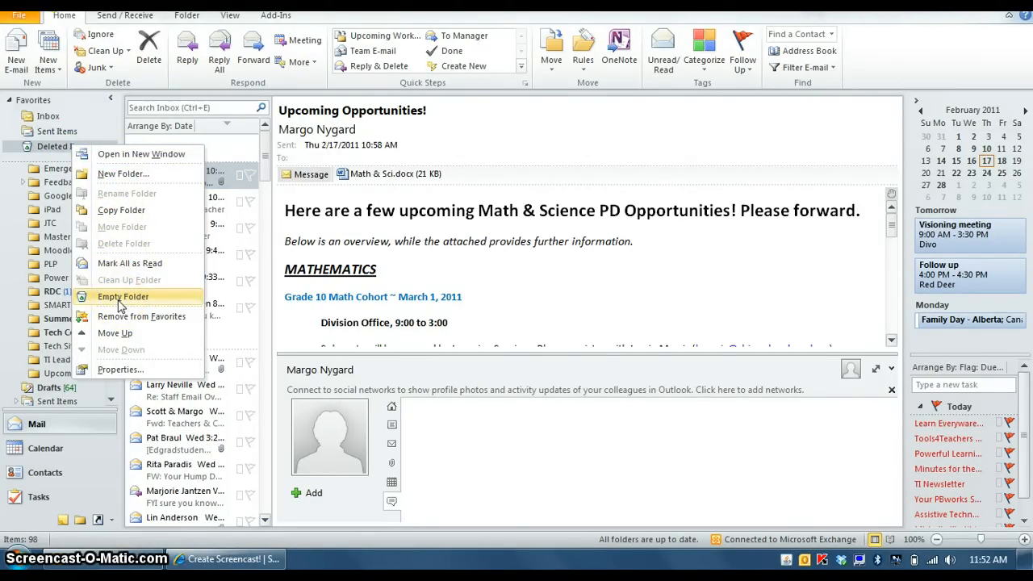
{"action": "left_click", "coordinate": [41, 158]}
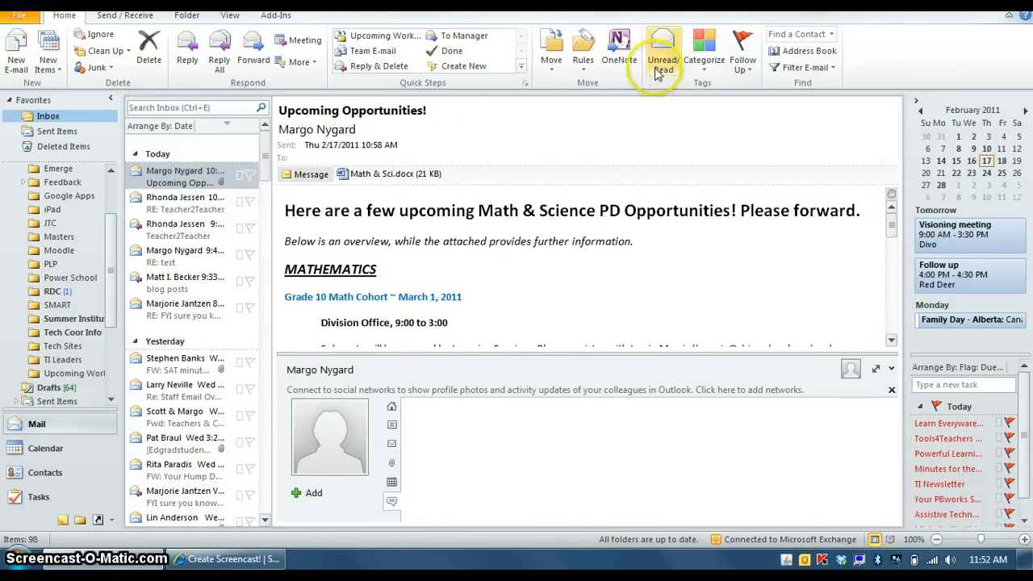
Flag the "Upcoming Opportunities!" message in the inbox for follow-up Today.
{"action": "left_click", "coordinate": [741, 50]}
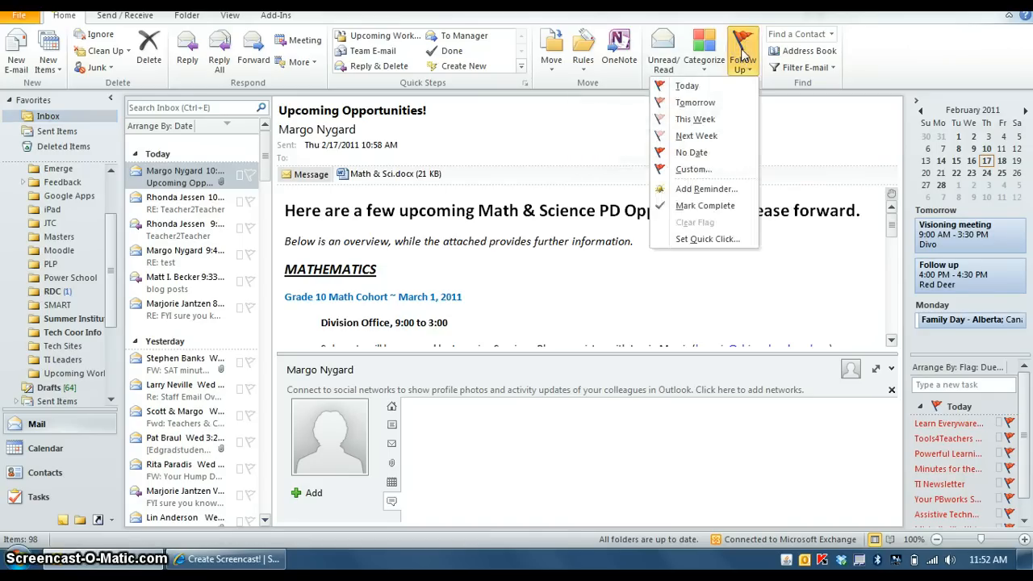
{"action": "left_click", "coordinate": [685, 89]}
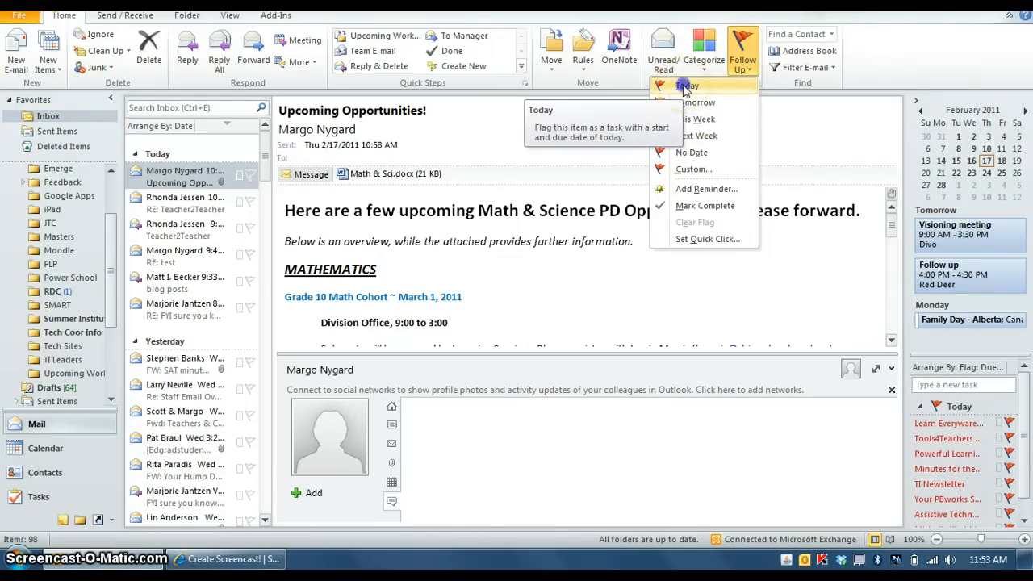
{"action": "left_click", "coordinate": [685, 86]}
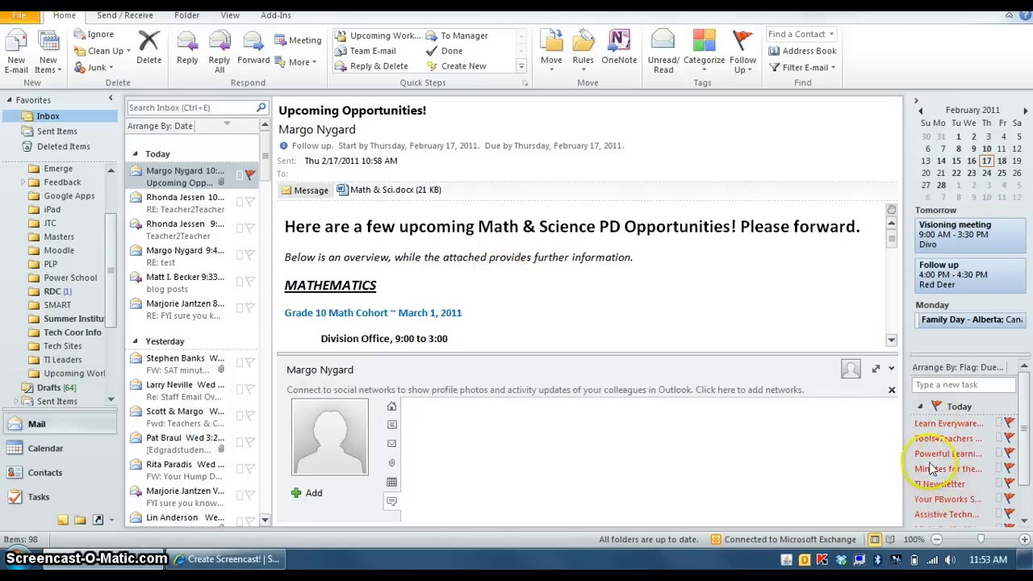
{"action": "mouse_move", "coordinate": [929, 426]}
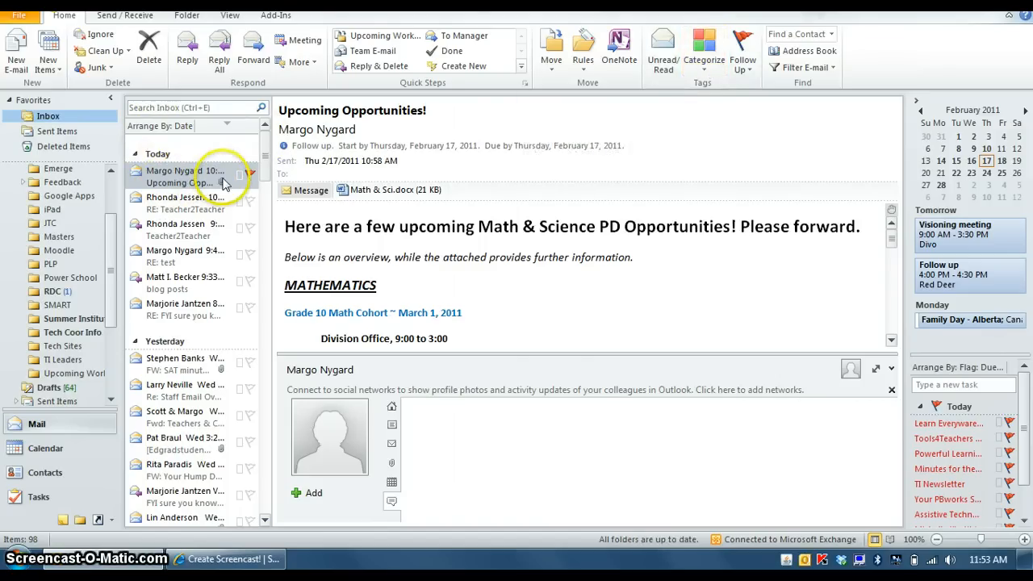
Assign the Blue Category to the "Upcoming Opportunities!" message and clear that category again.
{"action": "left_click", "coordinate": [701, 71]}
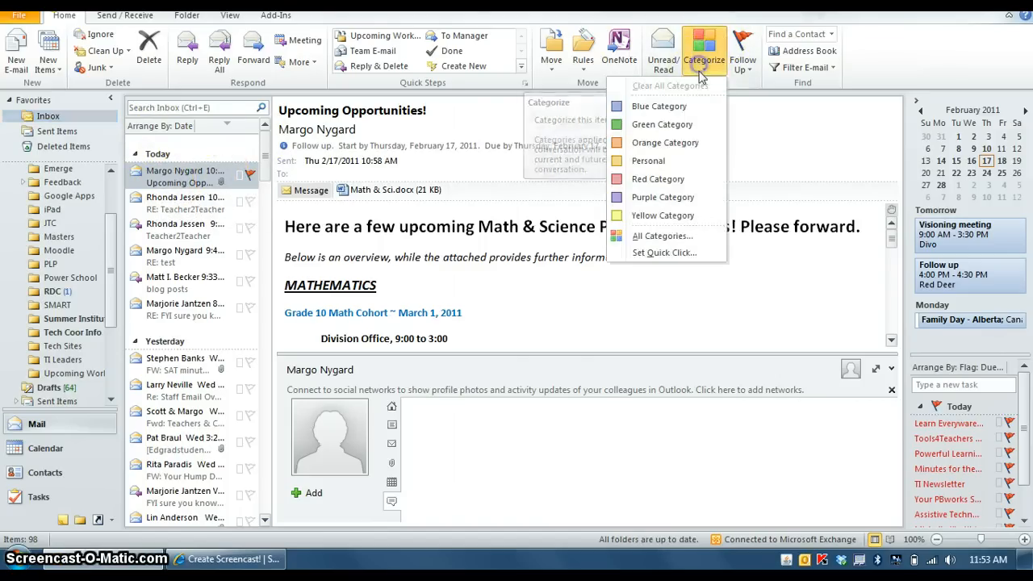
{"action": "left_click", "coordinate": [645, 112]}
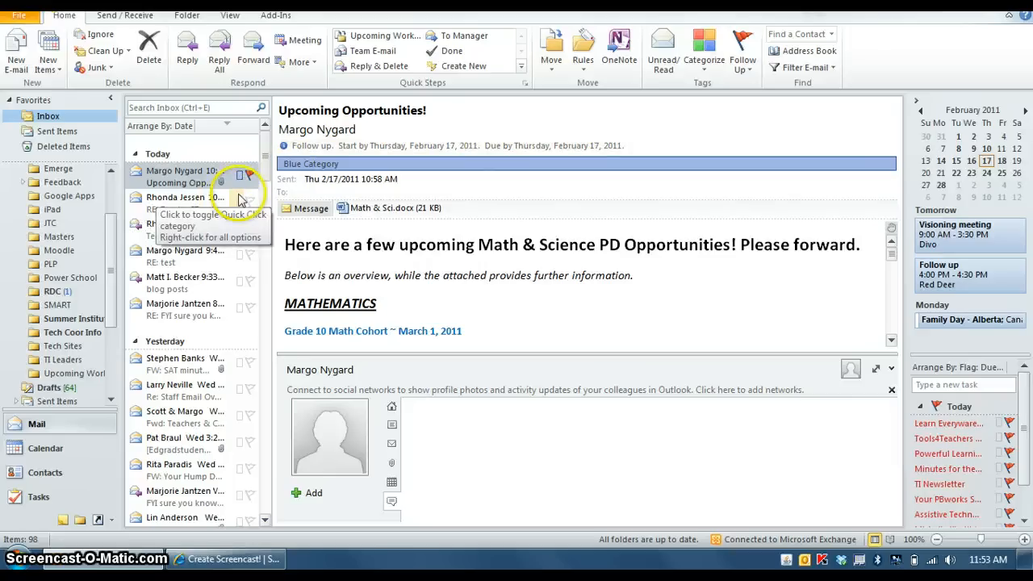
{"action": "left_click", "coordinate": [202, 201]}
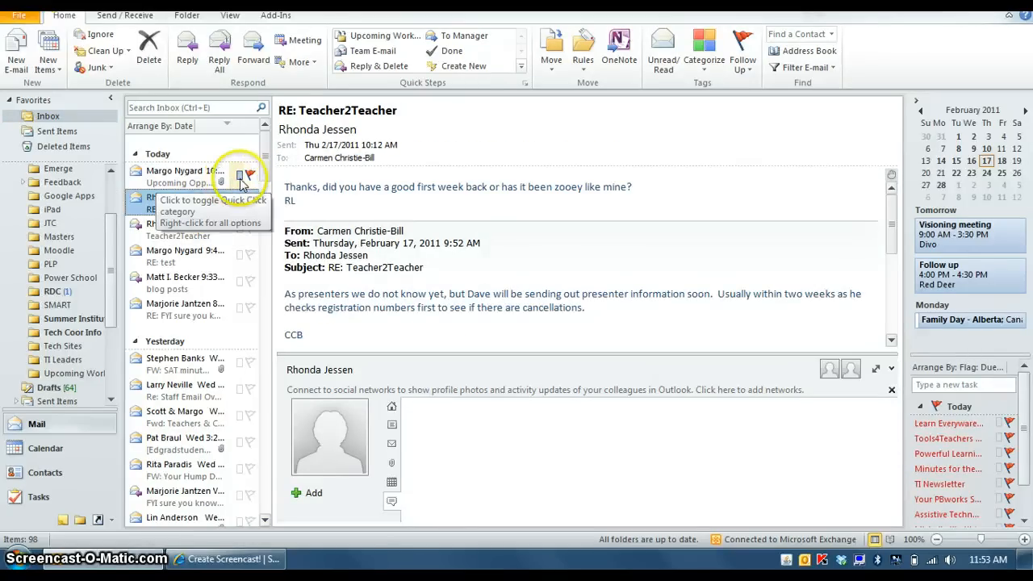
{"action": "left_click", "coordinate": [239, 184]}
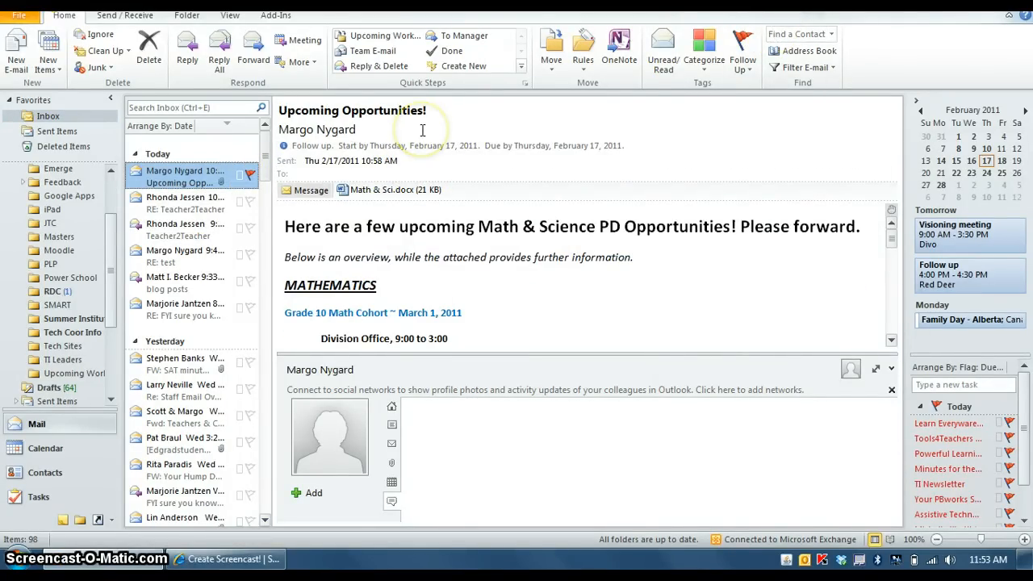
{"action": "left_click", "coordinate": [703, 59]}
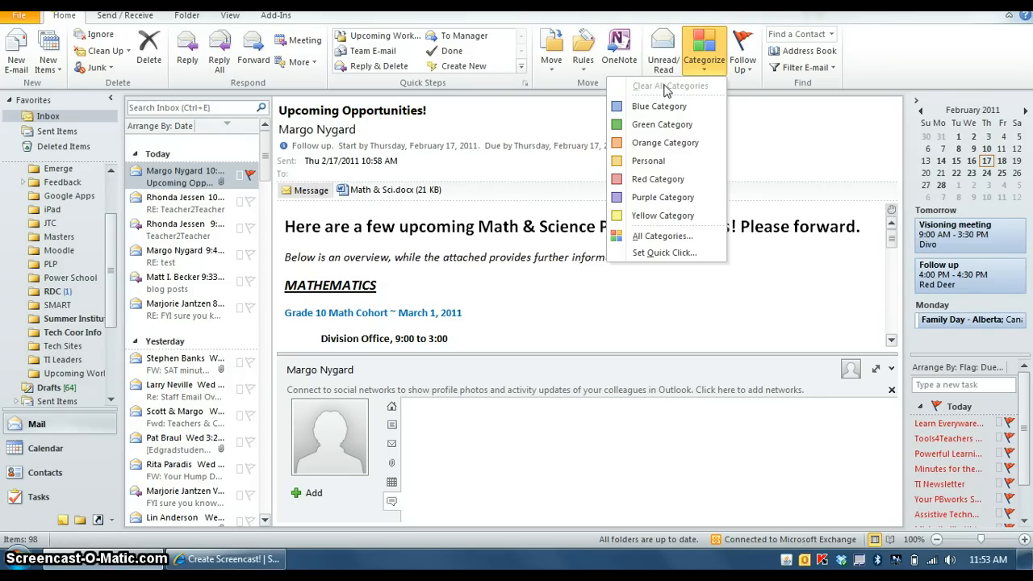
{"action": "left_click", "coordinate": [739, 73]}
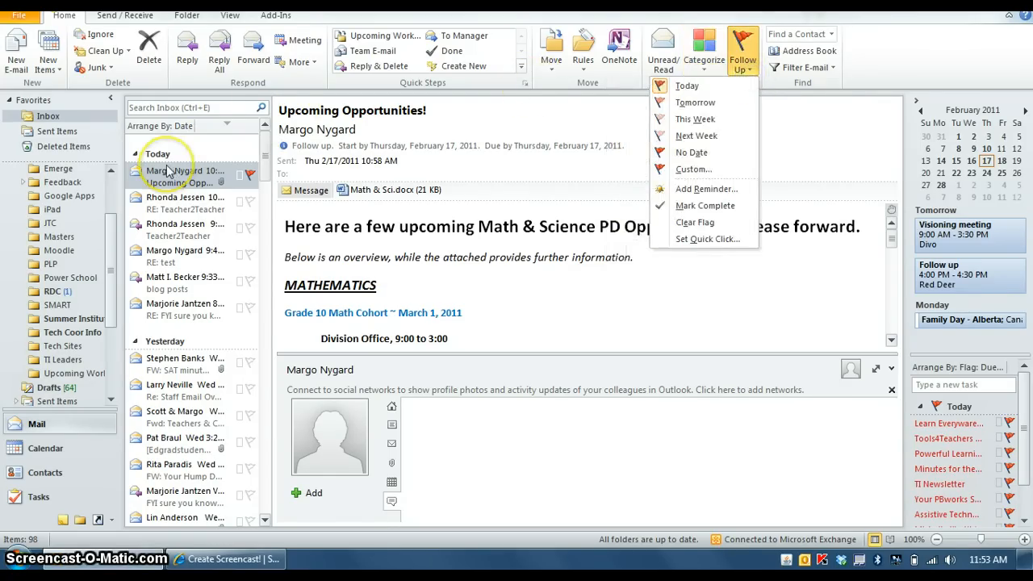
{"action": "left_click", "coordinate": [267, 145]}
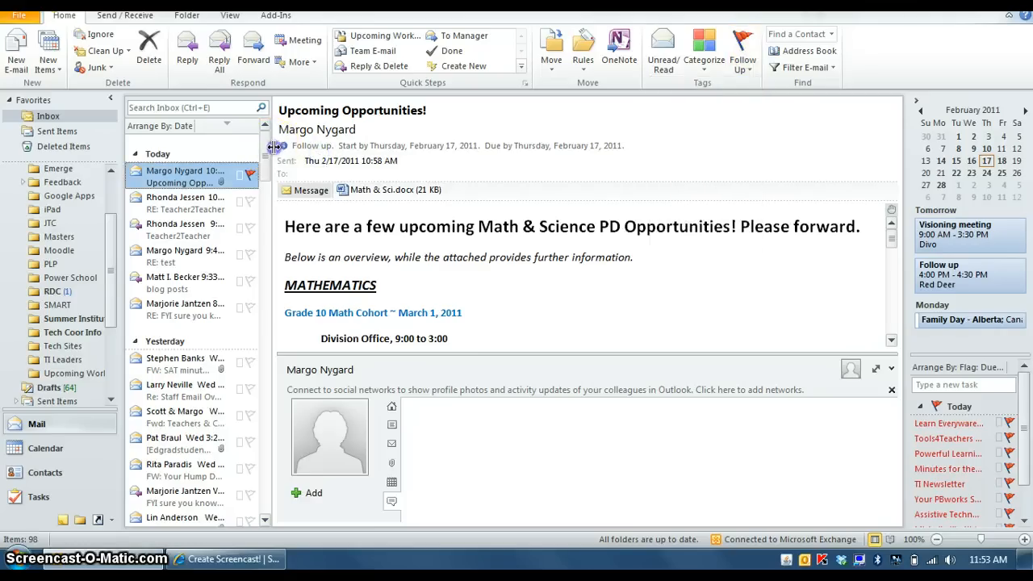
Narrow the message list slightly and widen the pane showing the calendar, appointments and tasks.
{"action": "left_click_drag", "start_coordinate": [274, 145], "coordinate": [252, 168]}
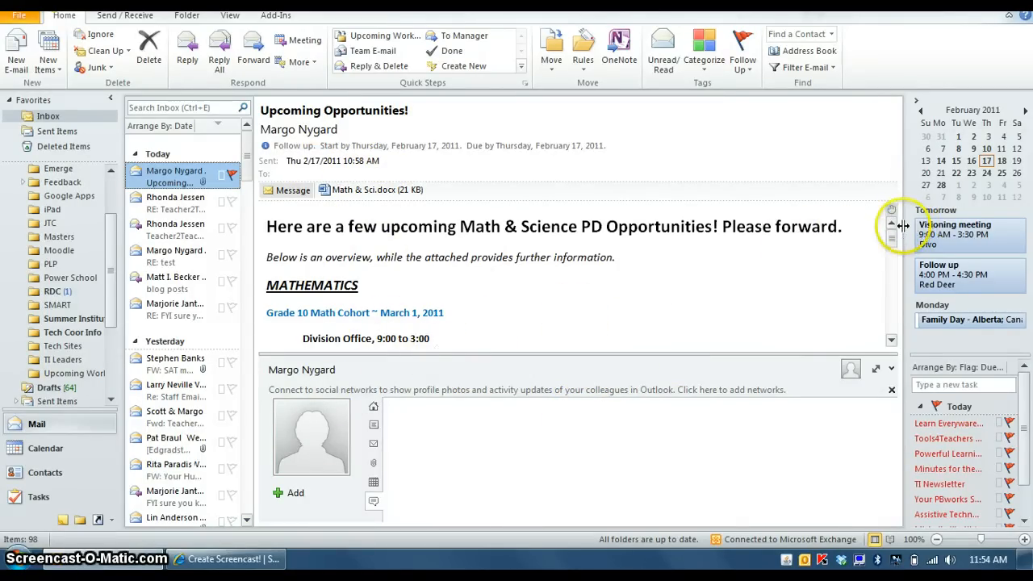
{"action": "left_click_drag", "start_coordinate": [903, 226], "coordinate": [876, 200]}
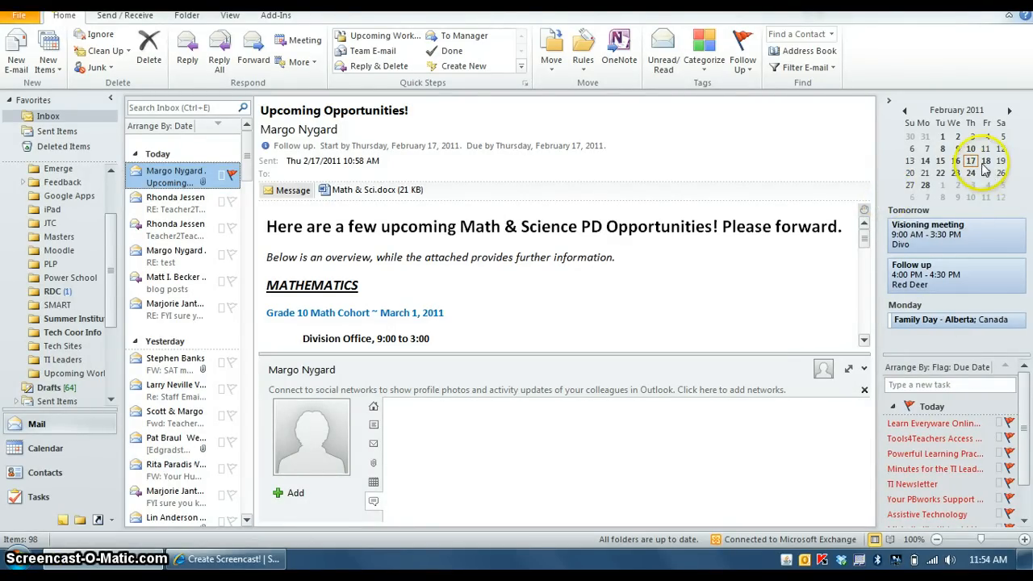
Browse the small month calendar ahead to April 2011, back to February and on to March, and review the appointments and task list.
{"action": "left_click", "coordinate": [1008, 111]}
{"action": "left_click", "coordinate": [1008, 111]}
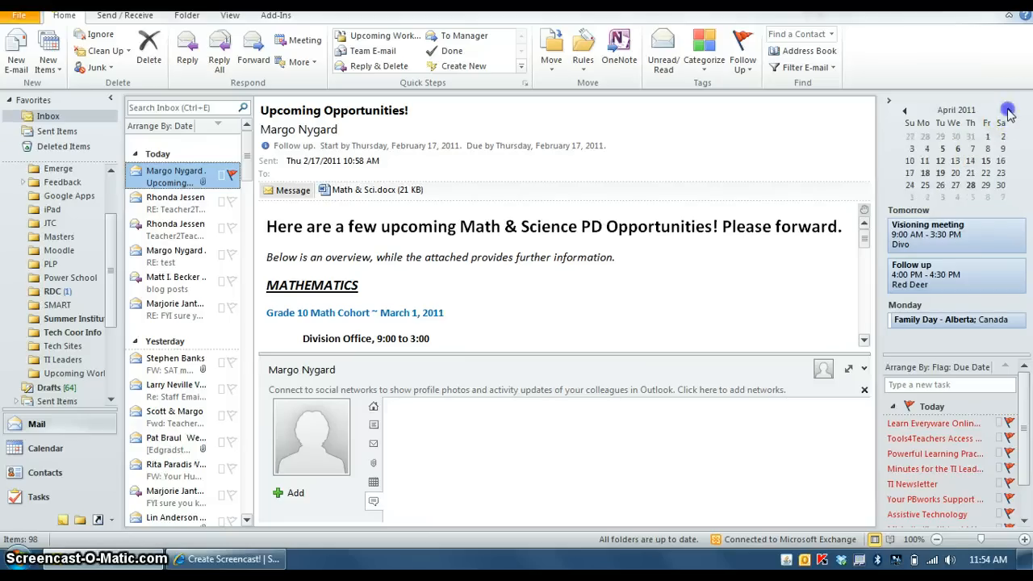
{"action": "left_click", "coordinate": [904, 112]}
{"action": "left_click", "coordinate": [904, 111]}
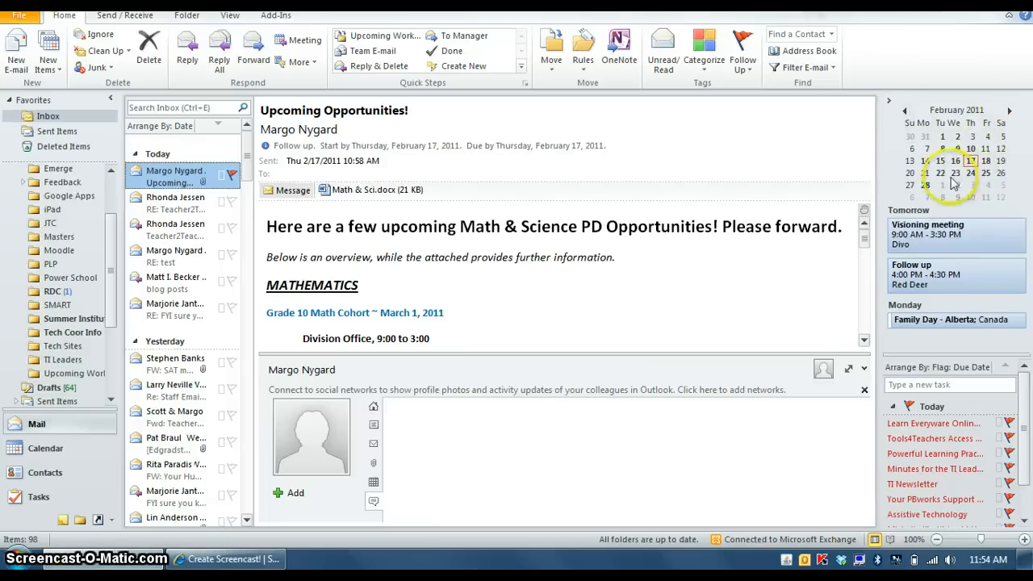
{"action": "left_click", "coordinate": [1008, 111]}
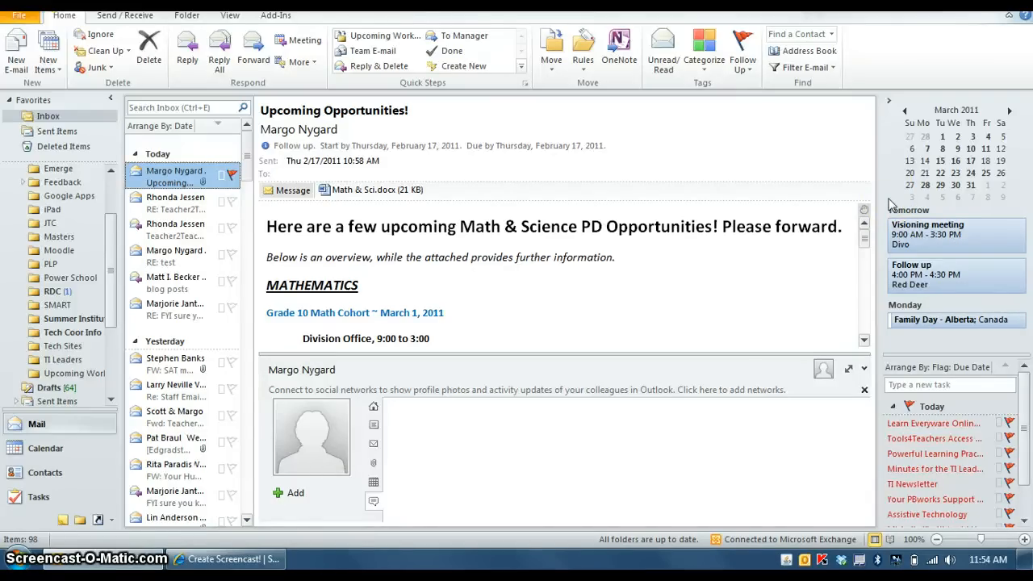
{"action": "left_click", "coordinate": [887, 320]}
{"action": "mouse_move", "coordinate": [955, 475]}
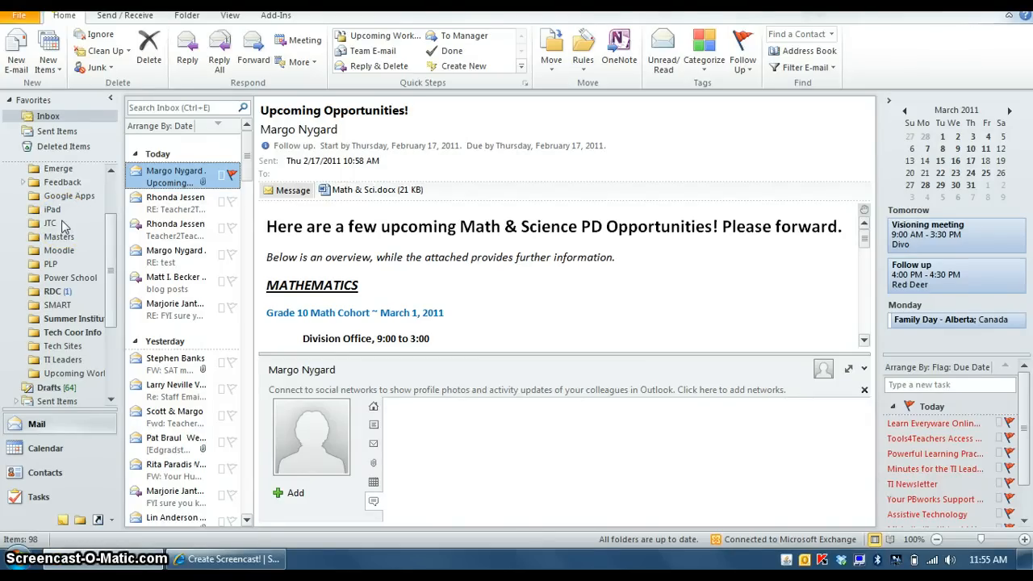
Create a new mail folder named "Sample" inside the Inbox.
{"action": "right_click", "coordinate": [66, 118]}
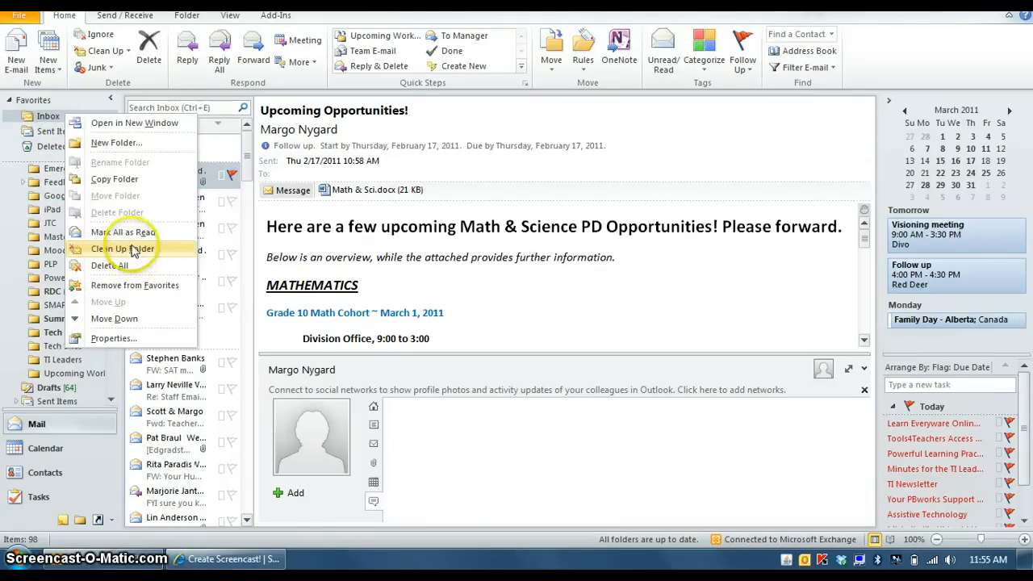
{"action": "left_click", "coordinate": [120, 150]}
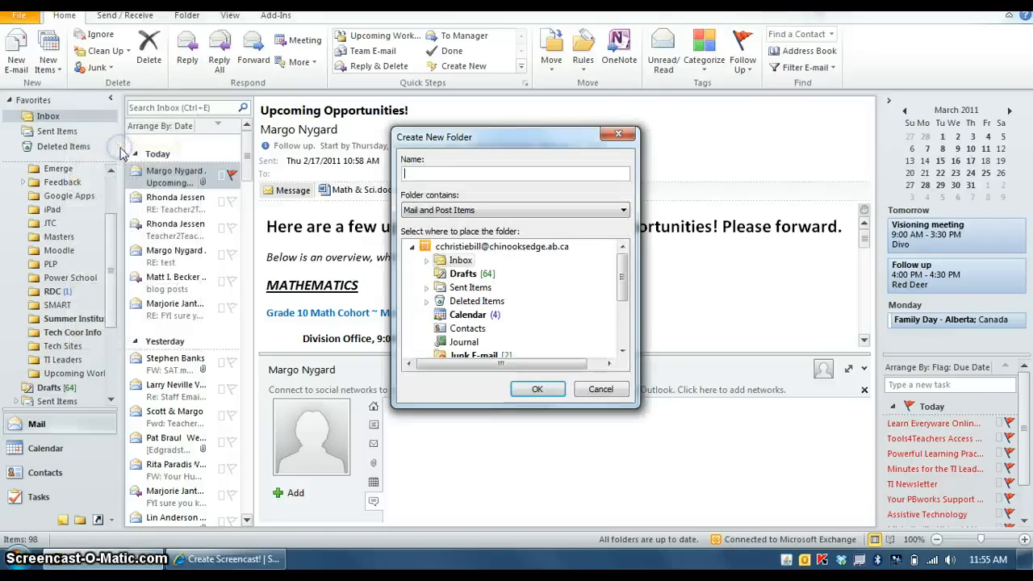
{"action": "type", "text": "Sample"}
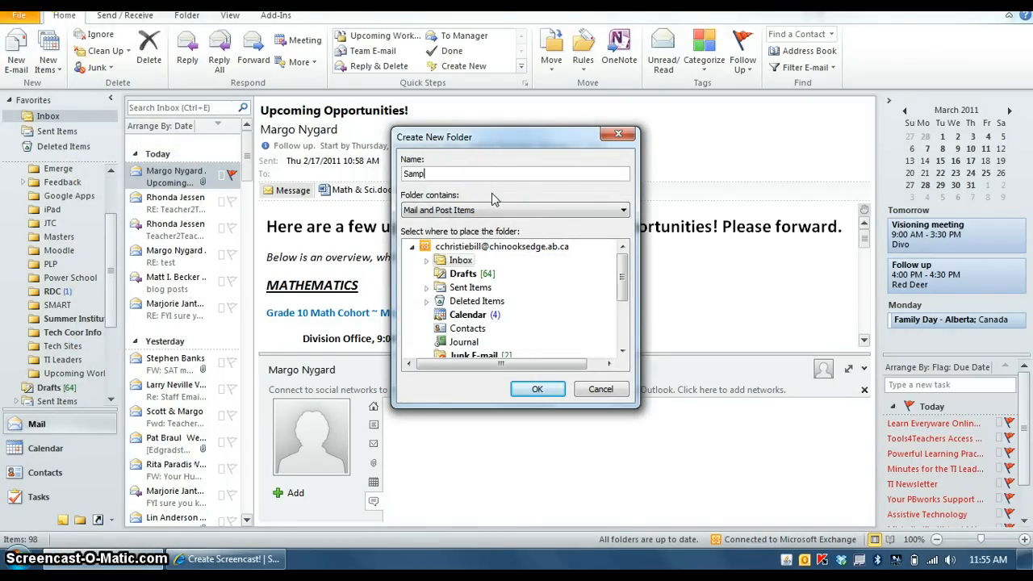
{"action": "left_click", "coordinate": [532, 389]}
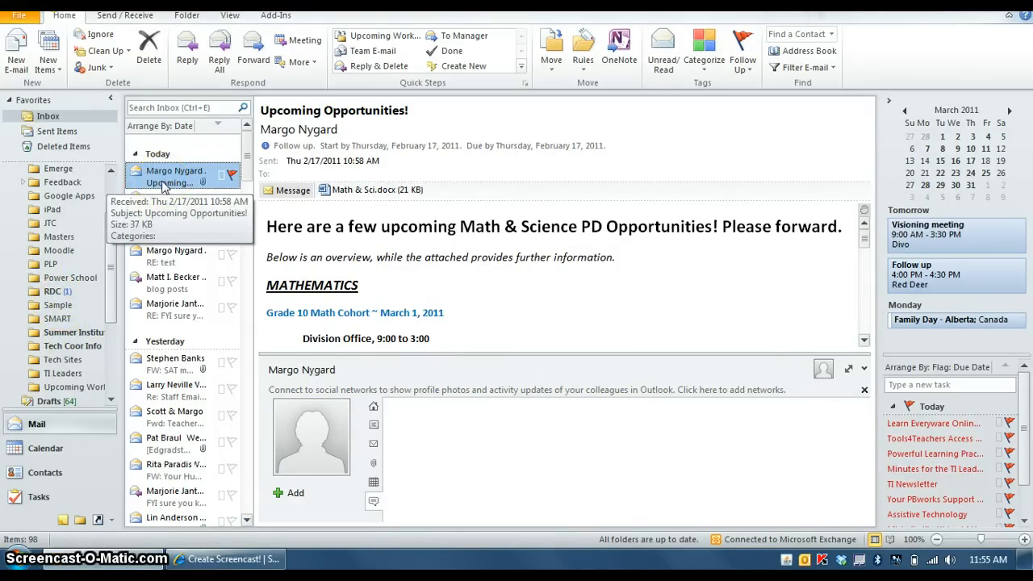
Try to move the "Upcoming Opportunities!" message from the inbox into a mail folder.
{"action": "mouse_move", "coordinate": [162, 183]}
{"action": "left_mouse_down"}
{"action": "mouse_move", "coordinate": [45, 317]}
{"action": "mouse_move", "coordinate": [82, 347]}
{"action": "mouse_move", "coordinate": [79, 365]}
{"action": "mouse_move", "coordinate": [63, 313]}
{"action": "mouse_move", "coordinate": [170, 205]}
{"action": "mouse_move", "coordinate": [177, 173]}
{"action": "mouse_move", "coordinate": [181, 185]}
{"action": "left_mouse_up"}
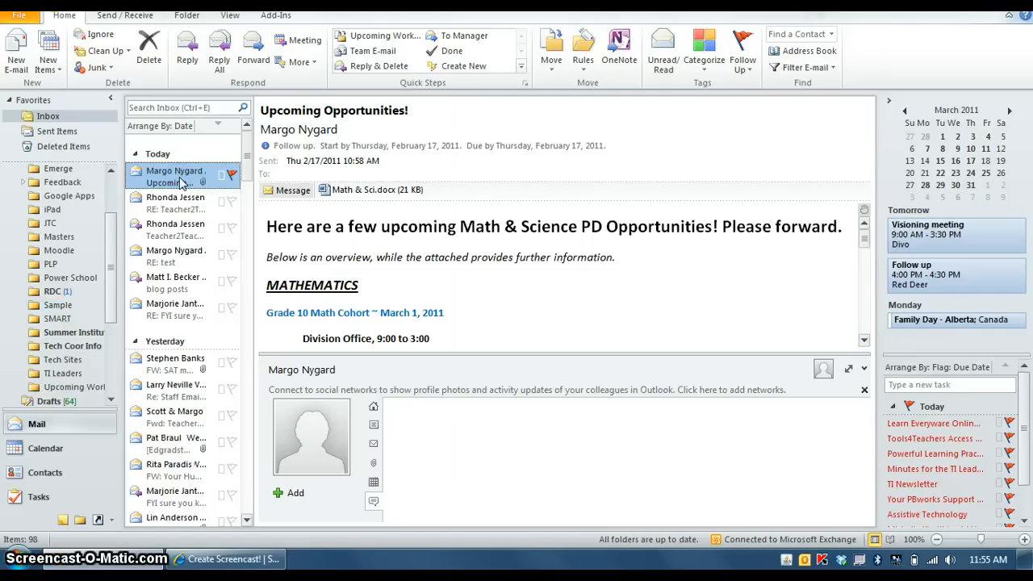
{"action": "left_click_drag", "start_coordinate": [181, 185], "coordinate": [73, 278]}
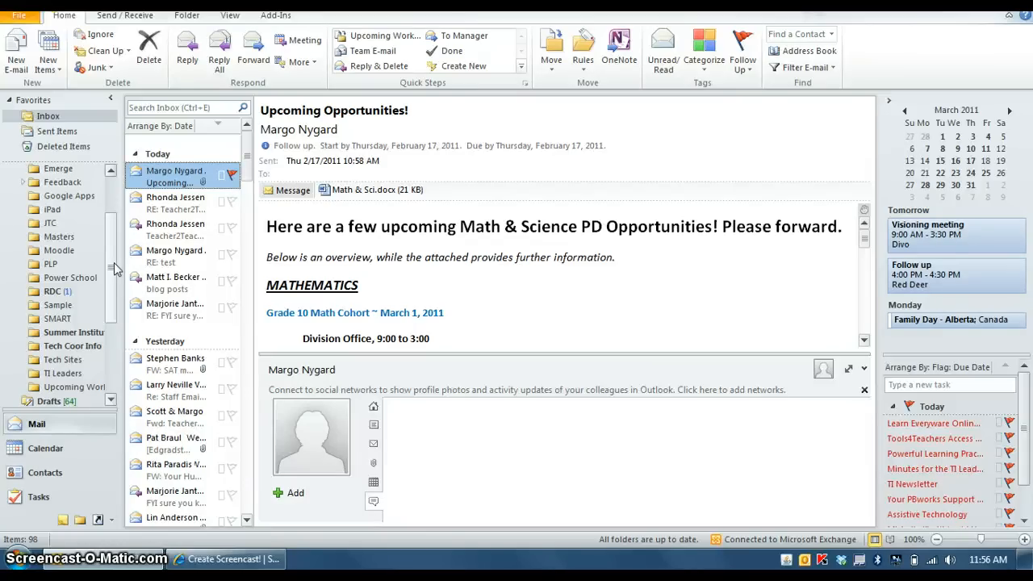
Open the Sent Items folder and look at the commands available for it.
{"action": "left_click", "coordinate": [56, 133]}
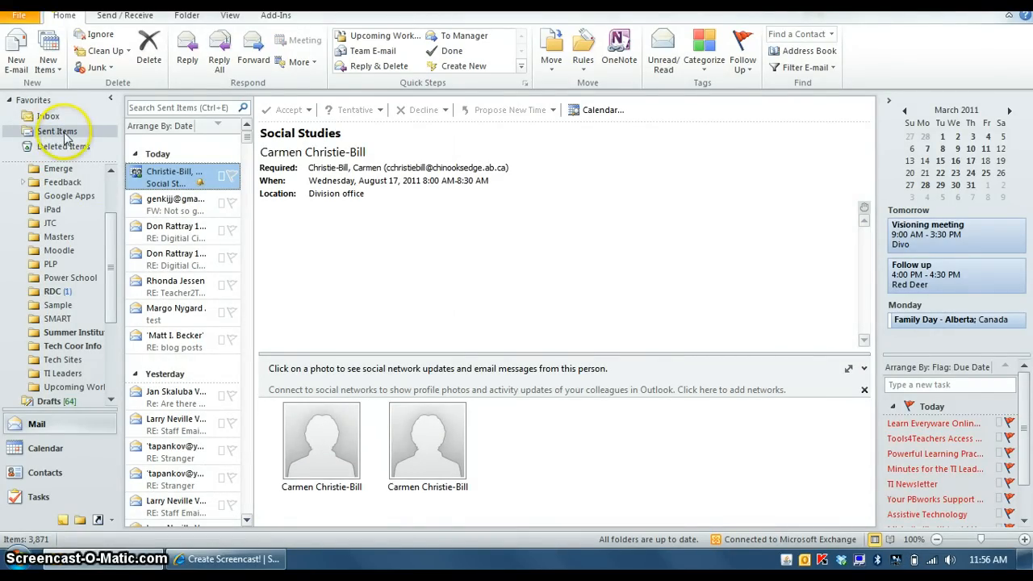
{"action": "right_click", "coordinate": [67, 135]}
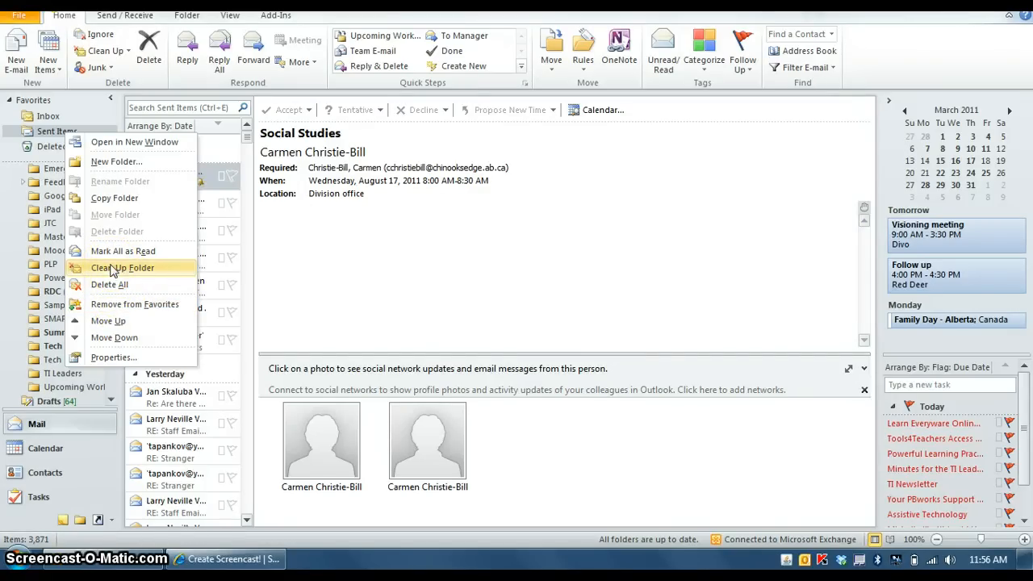
Switch to the calendar and start a new appointment on August 17, 2011 with the subject "LAnguage Arts".
{"action": "left_click", "coordinate": [105, 447]}
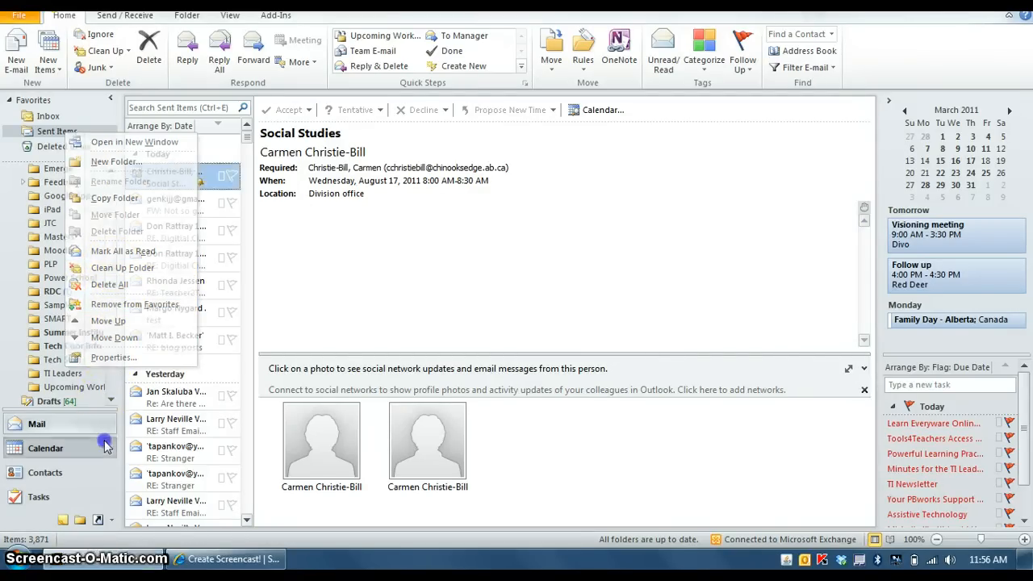
{"action": "left_click", "coordinate": [66, 422]}
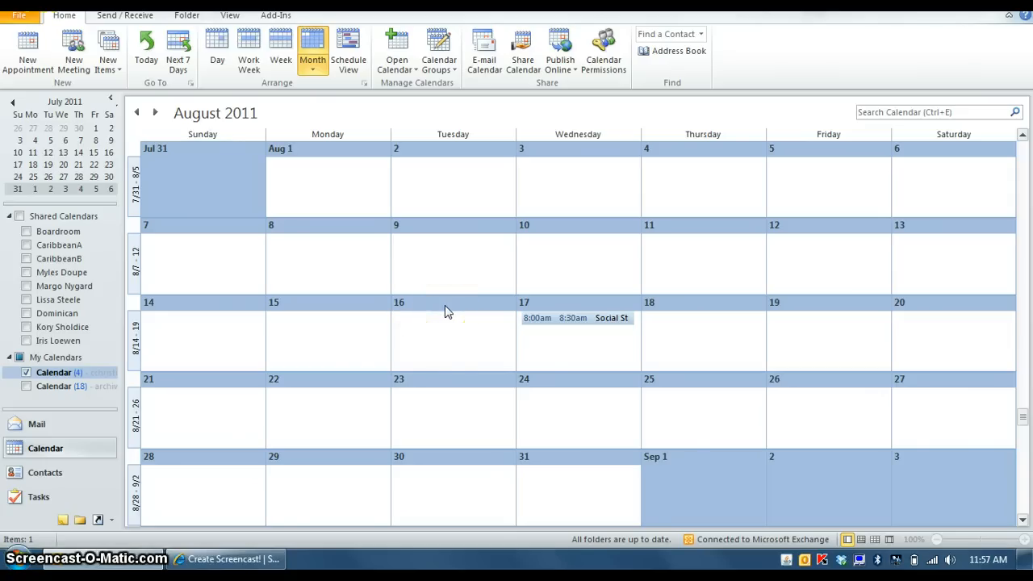
{"action": "left_click", "coordinate": [32, 69]}
{"action": "left_click", "coordinate": [81, 121]}
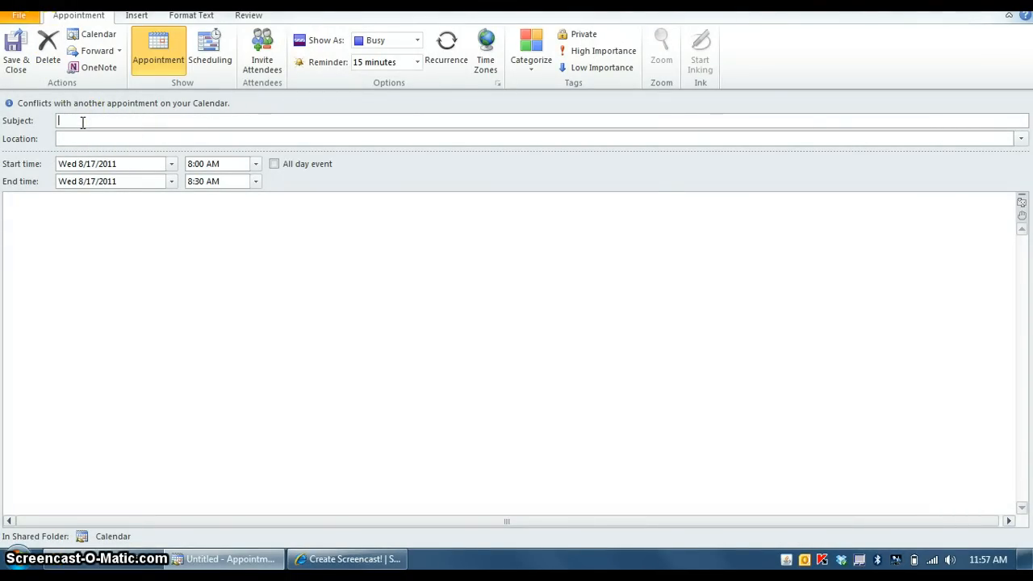
{"action": "type", "text": "LAnguage"}
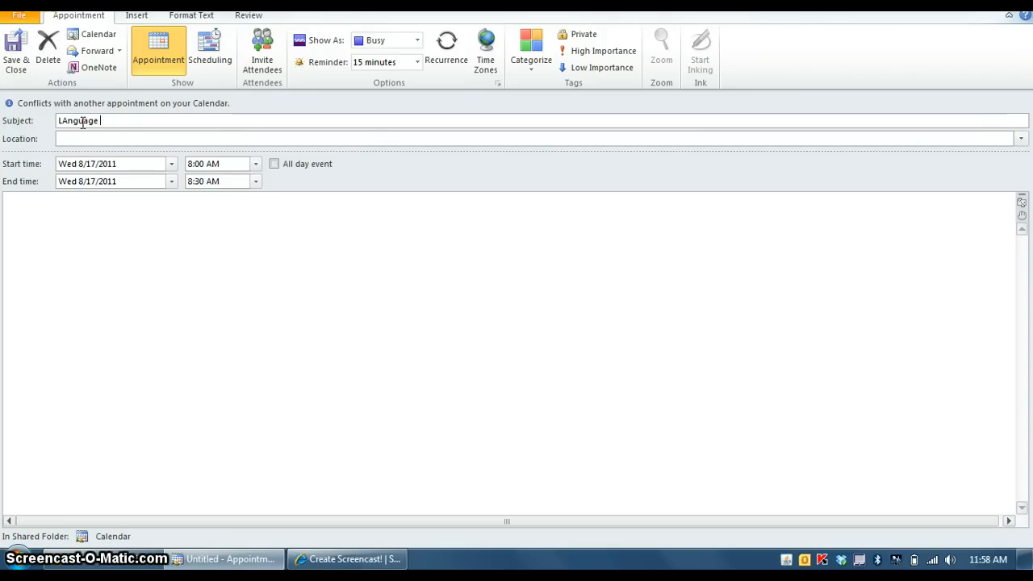
{"action": "type", "text": " Arts"}
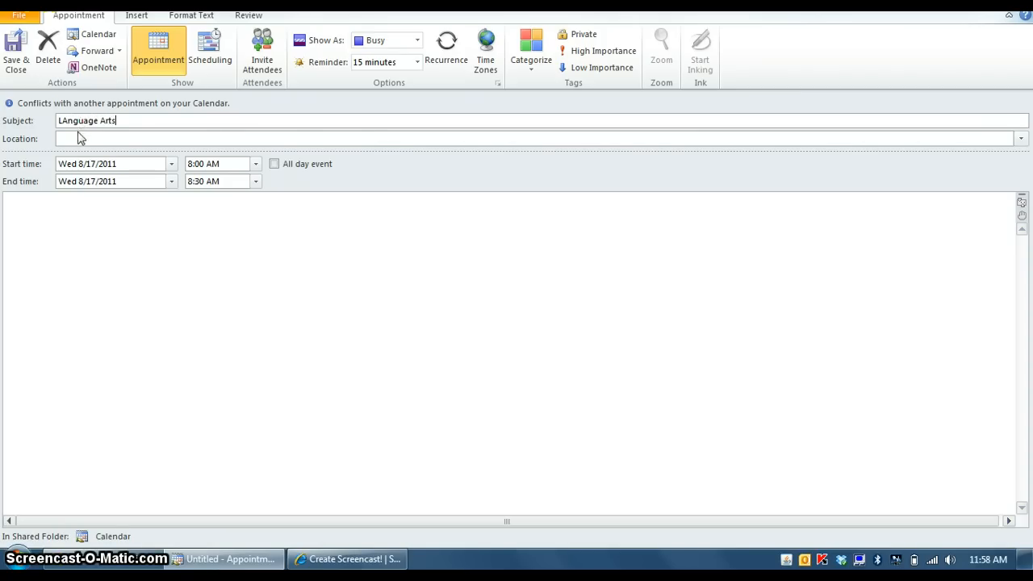
Set the appointment's location to "Division Office" and its start time to 9:00 AM.
{"action": "left_click", "coordinate": [79, 137]}
{"action": "type", "text": "Division Office"}
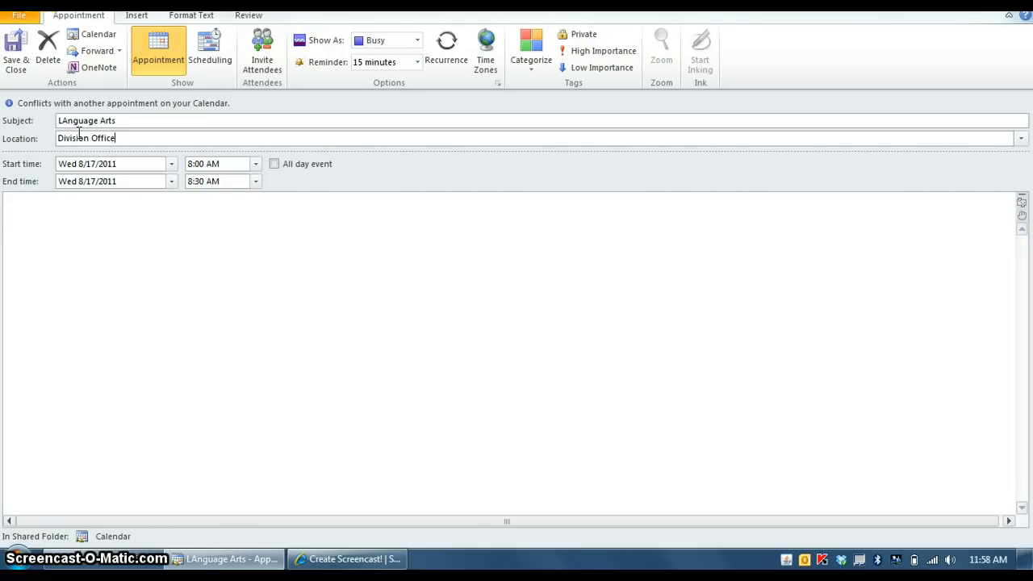
{"action": "left_click", "coordinate": [255, 165]}
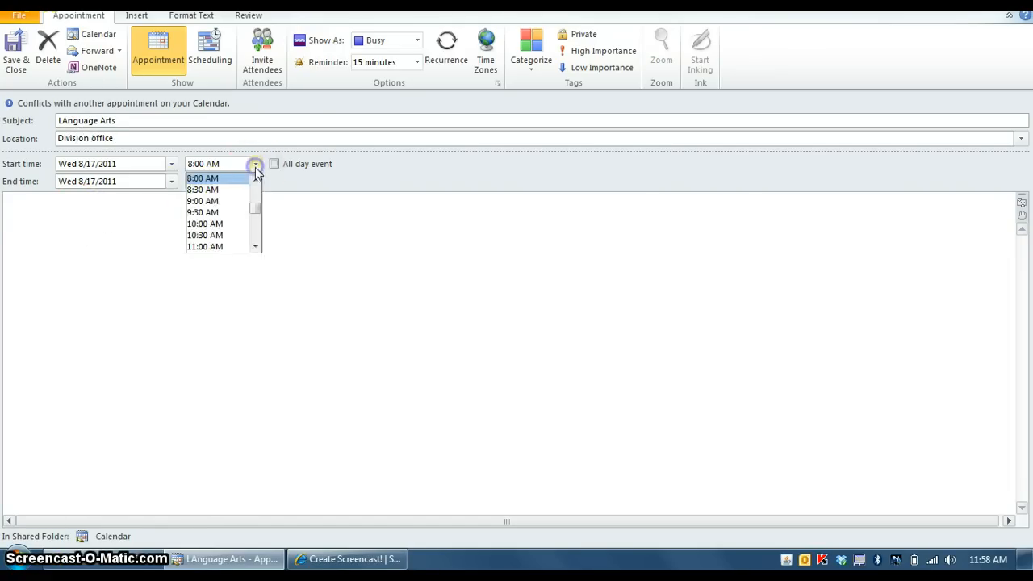
{"action": "left_click", "coordinate": [229, 201]}
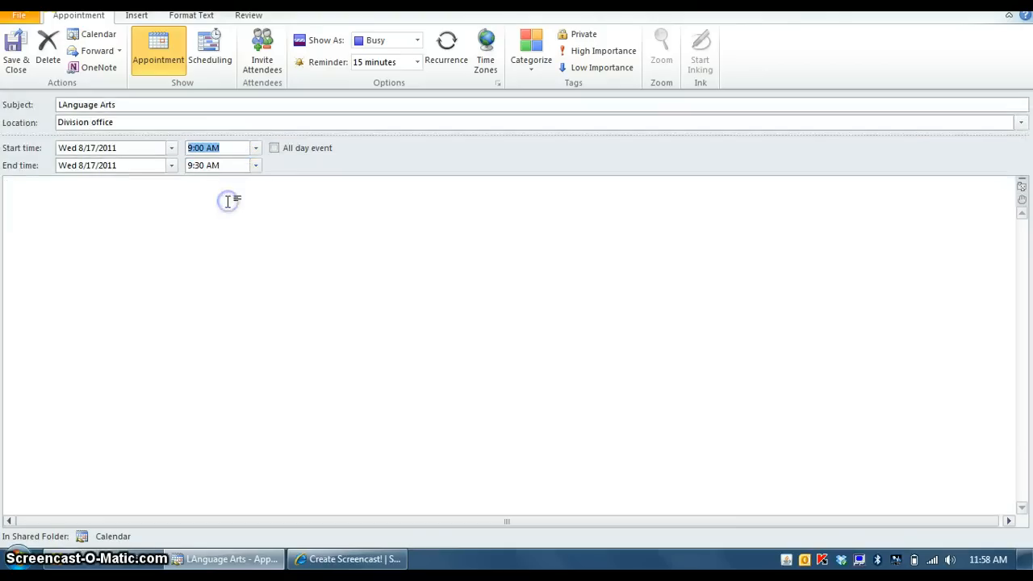
Set the appointment's end time to 3:30 PM, then save and close it.
{"action": "left_click", "coordinate": [256, 165]}
{"action": "mouse_move", "coordinate": [256, 202]}
{"action": "left_mouse_down"}
{"action": "mouse_move", "coordinate": [255, 221]}
{"action": "mouse_move", "coordinate": [255, 206]}
{"action": "left_mouse_up"}
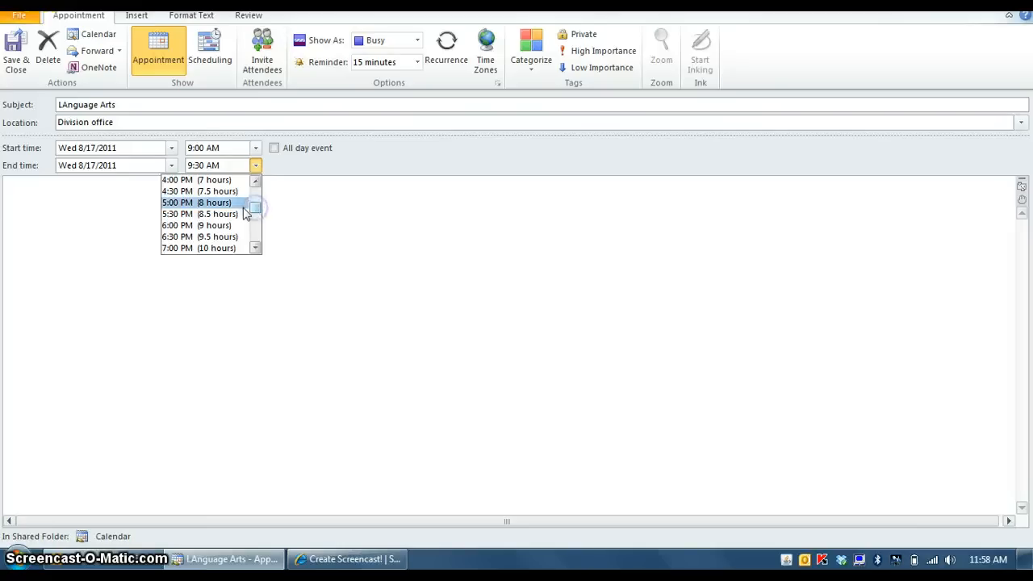
{"action": "left_click", "coordinate": [255, 182]}
{"action": "left_click", "coordinate": [255, 183]}
{"action": "left_click", "coordinate": [255, 183]}
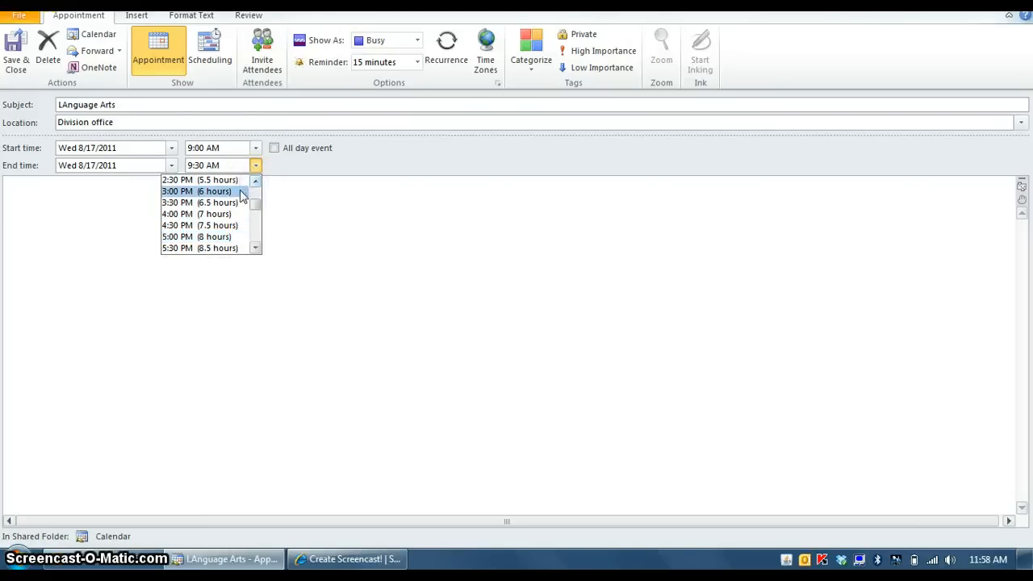
{"action": "left_click", "coordinate": [239, 203]}
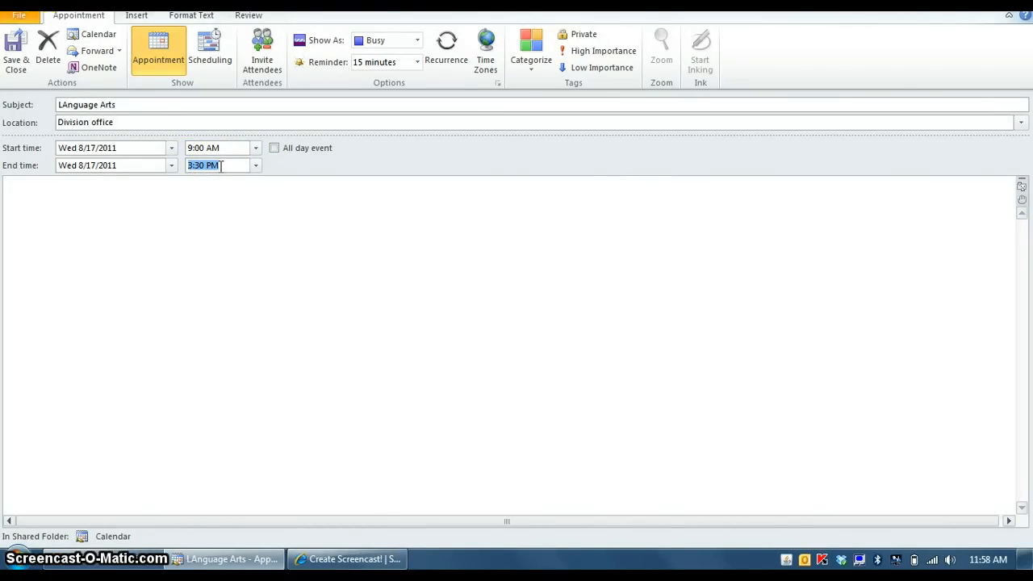
{"action": "left_click", "coordinate": [17, 59]}
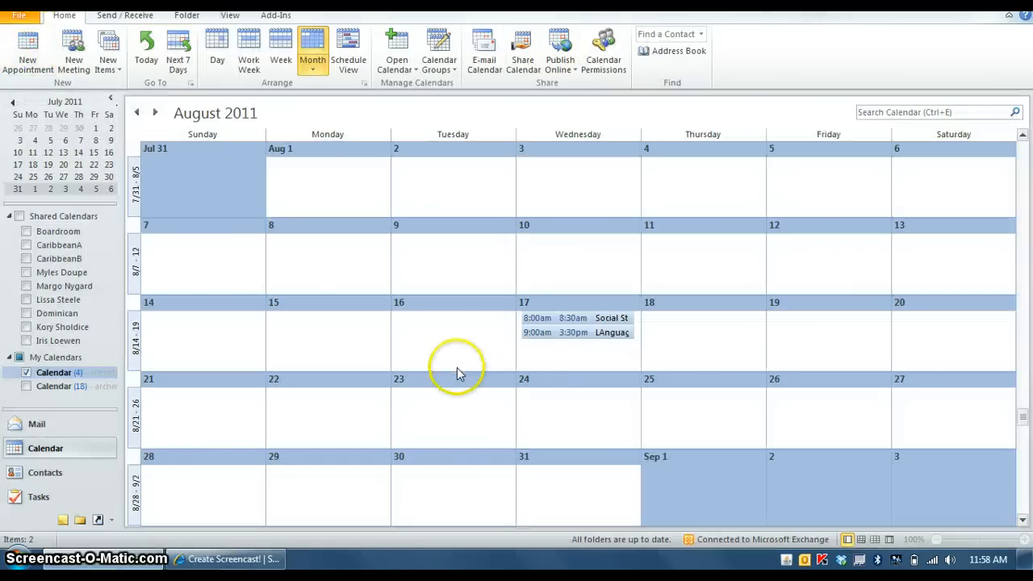
Check the two entries on August 17 and reopen the "LAnguage Arts" appointment.
{"action": "mouse_move", "coordinate": [615, 331]}
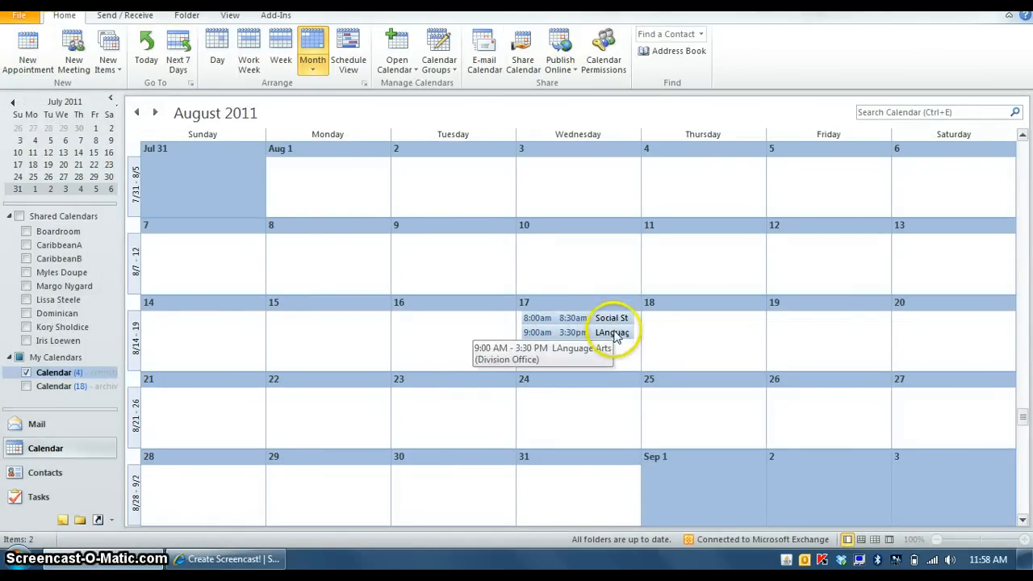
{"action": "left_click", "coordinate": [609, 319]}
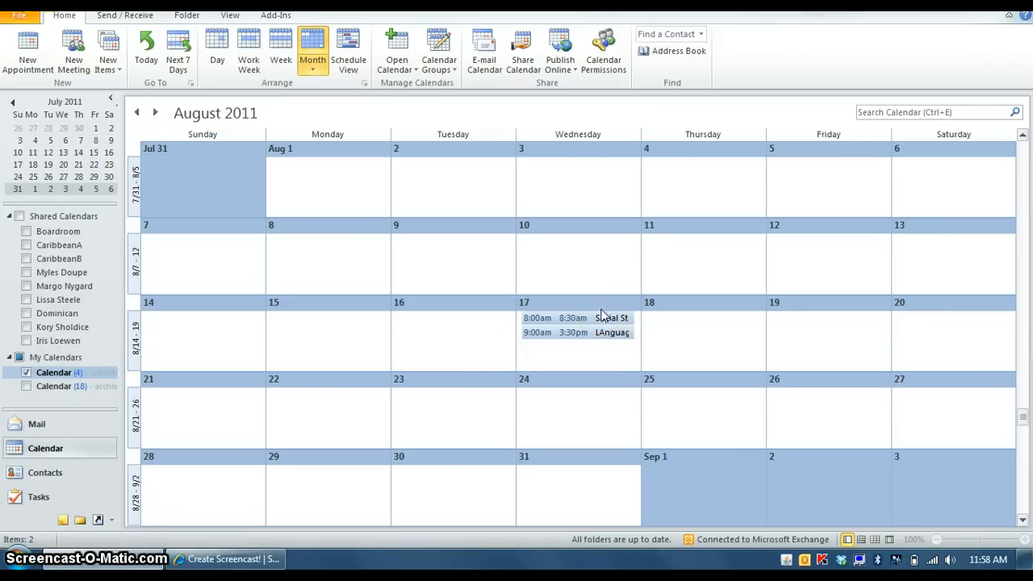
{"action": "left_click", "coordinate": [603, 331]}
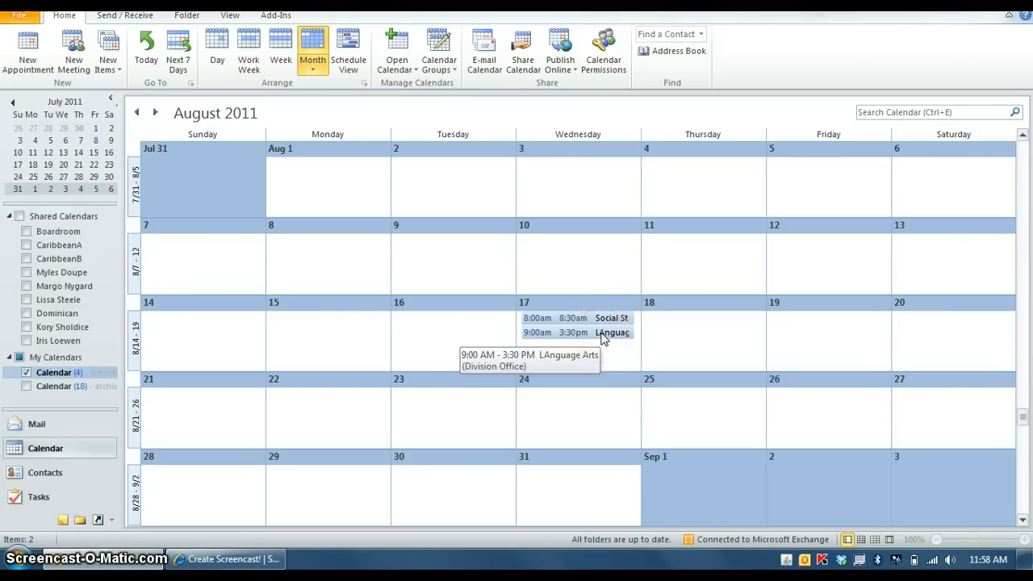
{"action": "double_click", "coordinate": [604, 332]}
{"action": "left_click", "coordinate": [58, 146]}
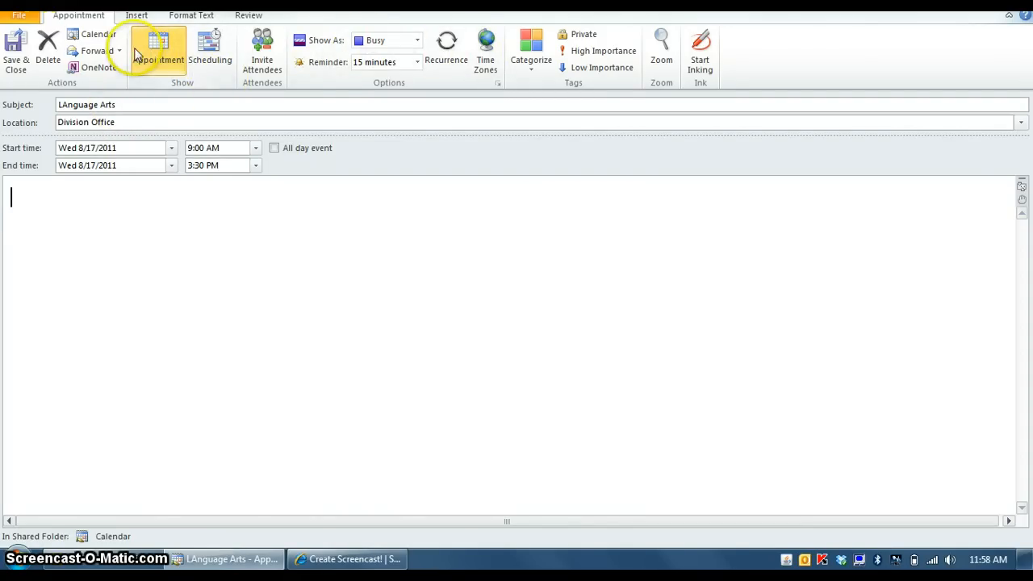
Turn the appointment into a meeting invitation and add the attendee's school division e-mail address as recipient.
{"action": "left_click", "coordinate": [268, 61]}
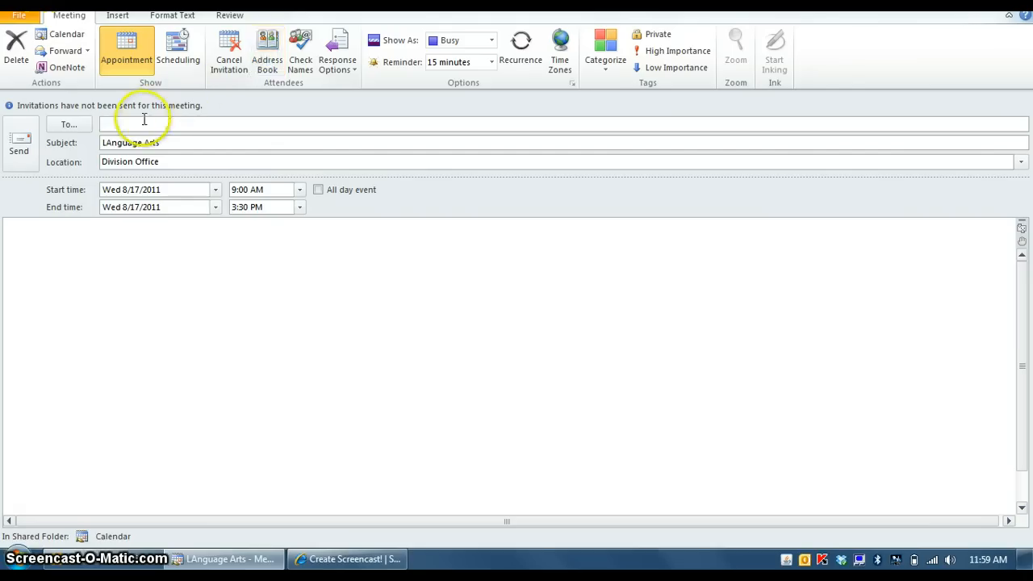
{"action": "left_click", "coordinate": [119, 123]}
{"action": "type", "text": "cchri"}
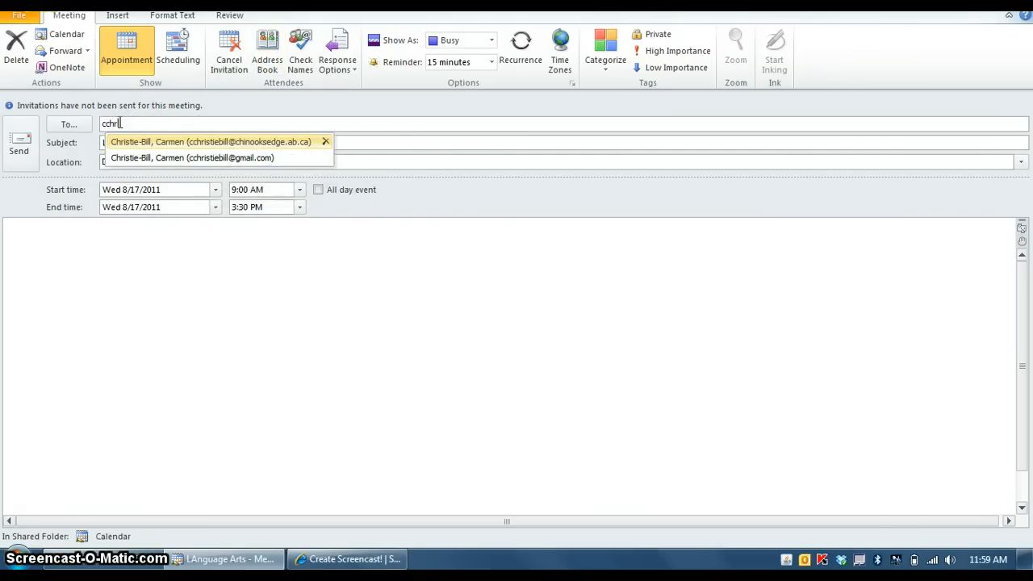
{"action": "key", "text": "Return"}
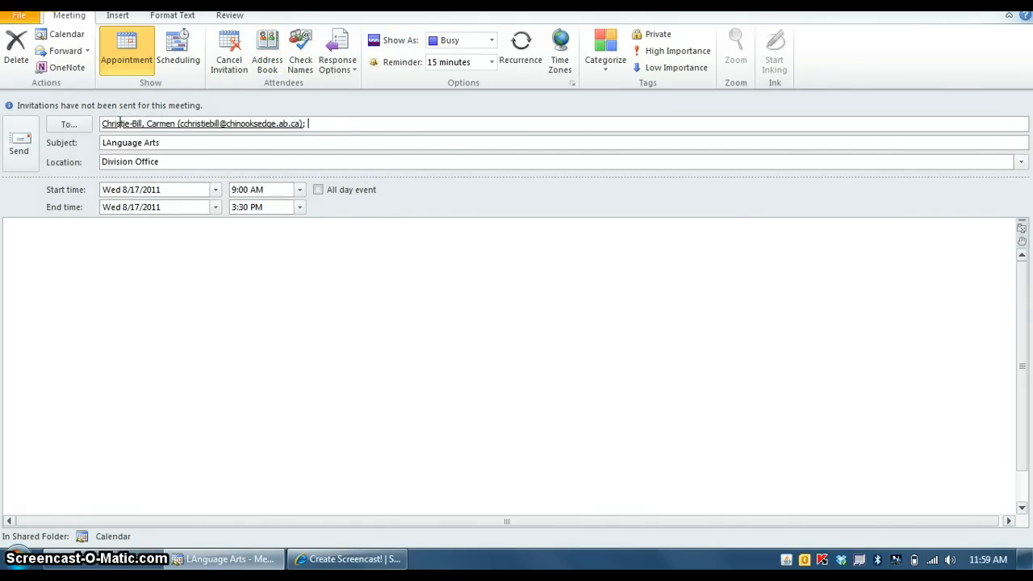
{"action": "left_click", "coordinate": [277, 125]}
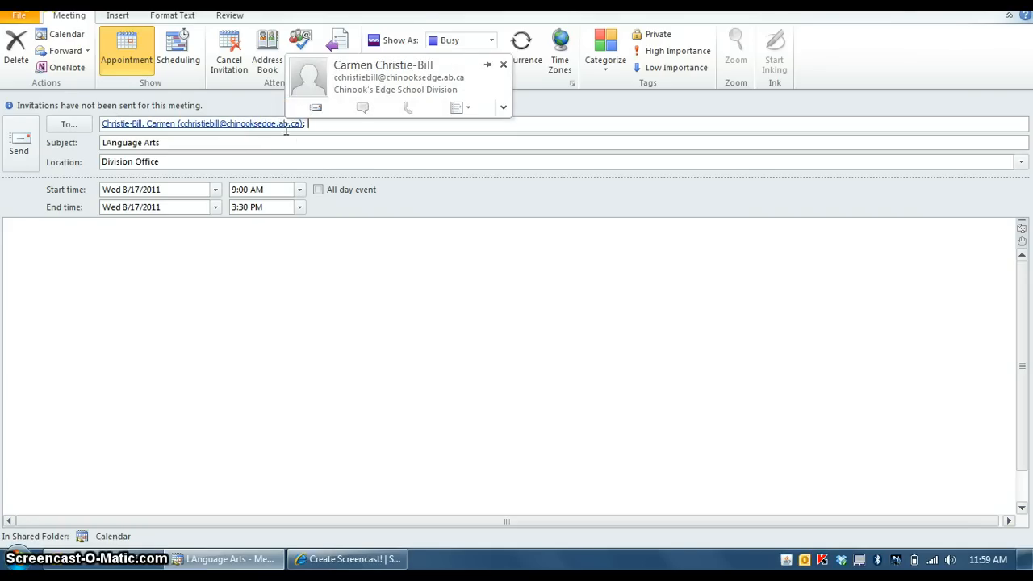
{"action": "left_click", "coordinate": [339, 138]}
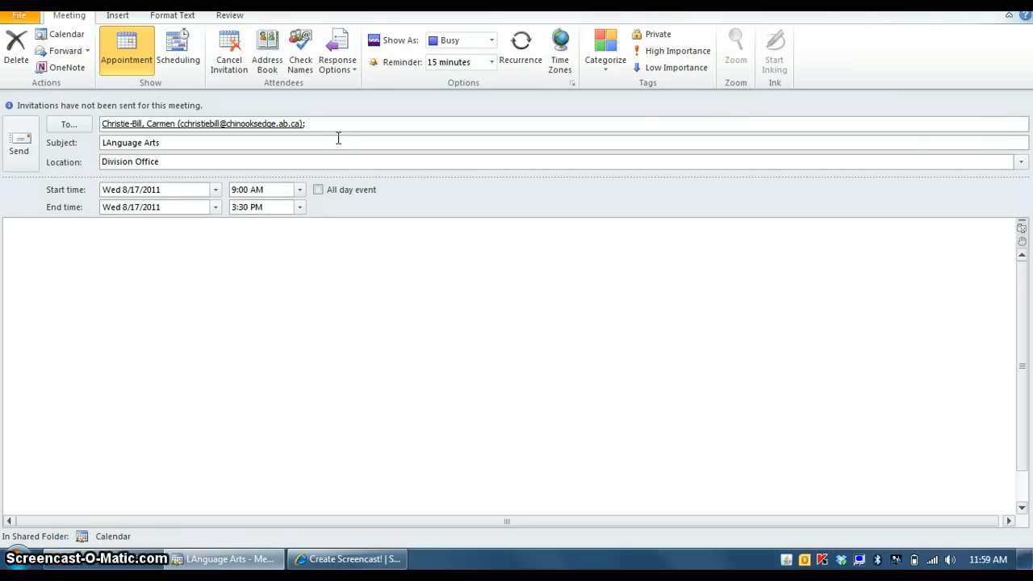
Look through the Contacts, account and Global Address List address books for attendees, then close the selection without adding anyone.
{"action": "left_click", "coordinate": [68, 126]}
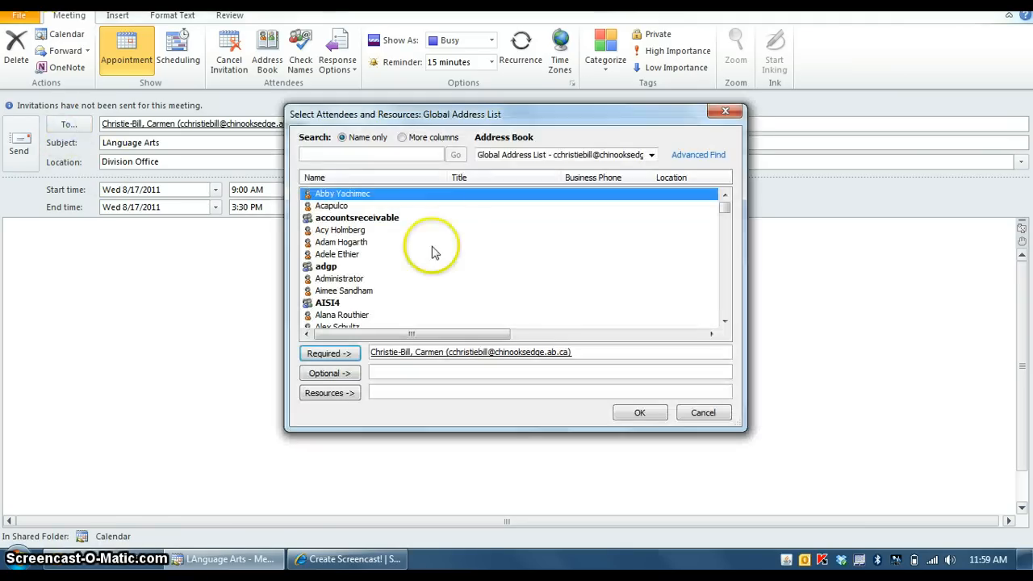
{"action": "left_click", "coordinate": [651, 154]}
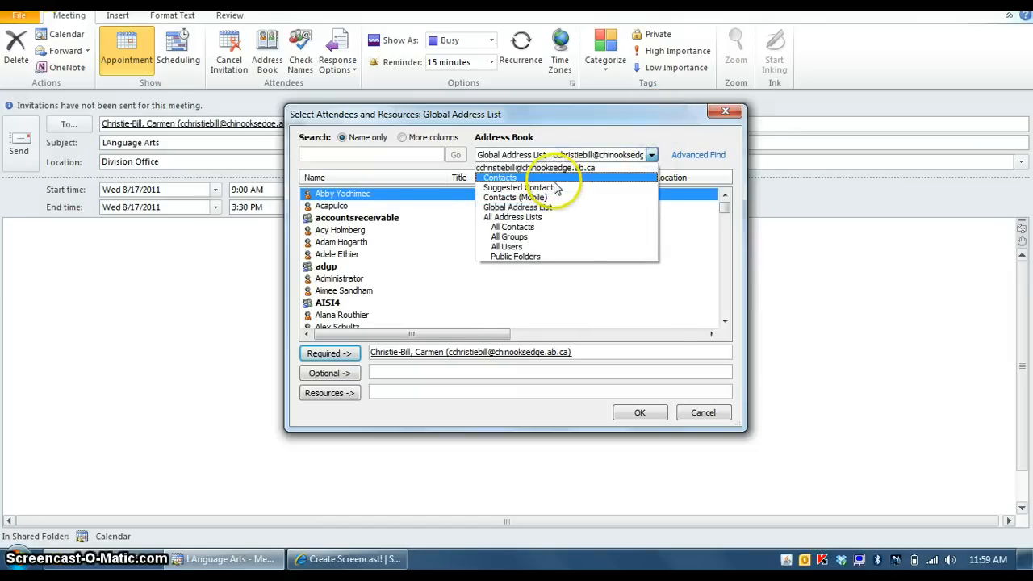
{"action": "left_click", "coordinate": [554, 179]}
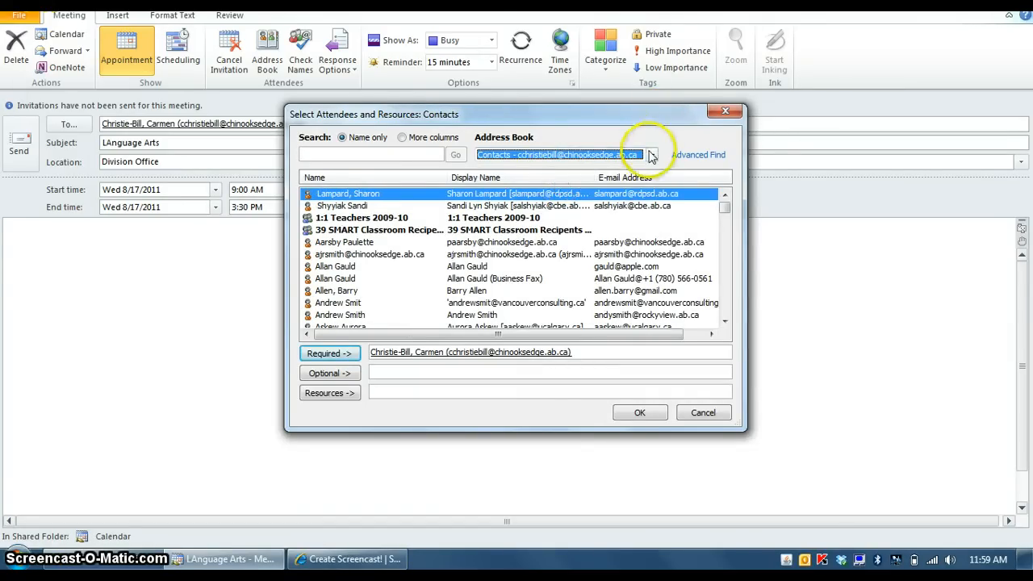
{"action": "left_click", "coordinate": [651, 154]}
{"action": "left_click", "coordinate": [588, 166]}
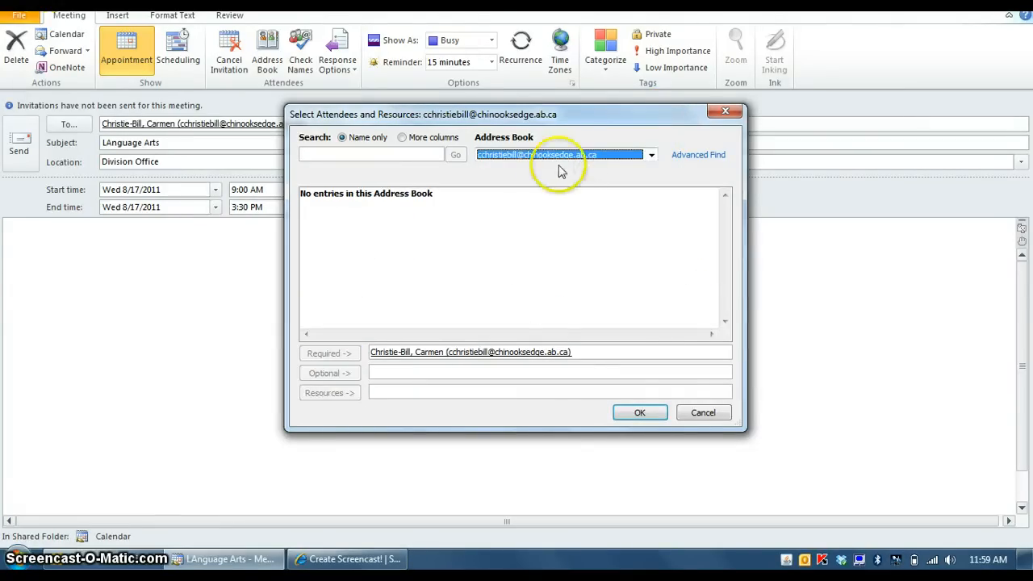
{"action": "left_click", "coordinate": [651, 155]}
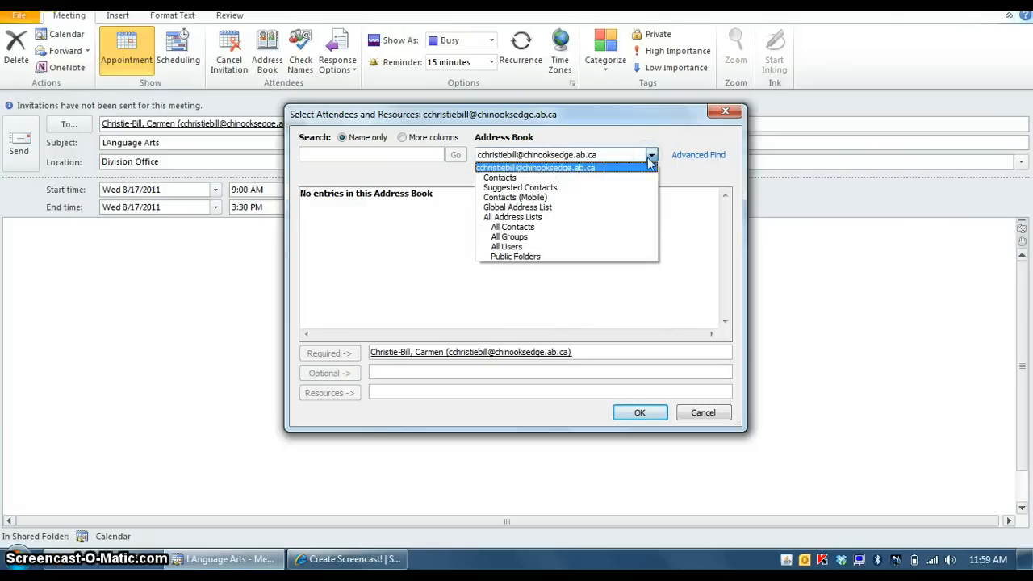
{"action": "left_click", "coordinate": [562, 207]}
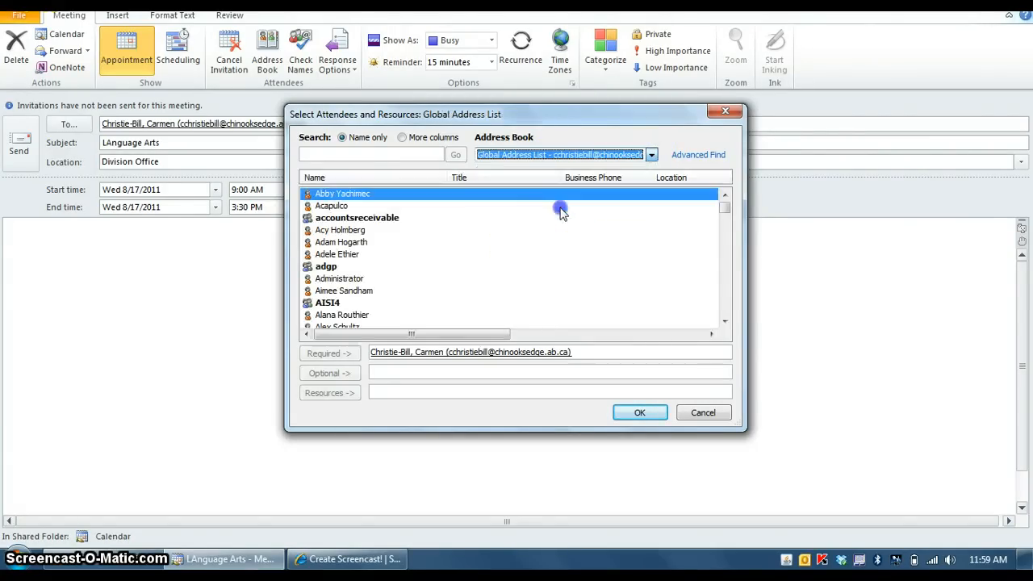
{"action": "left_click", "coordinate": [353, 150]}
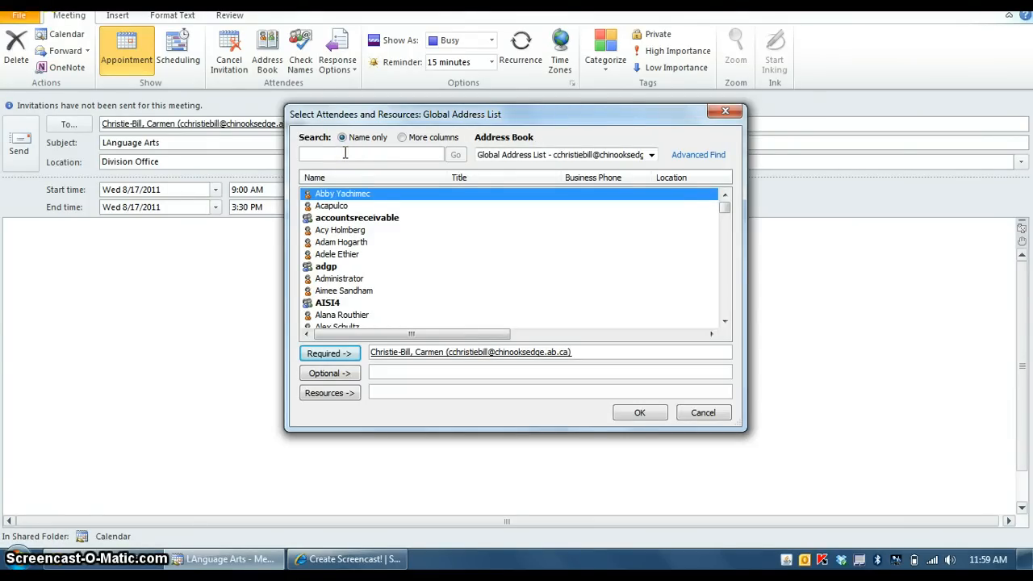
{"action": "left_click", "coordinate": [724, 113]}
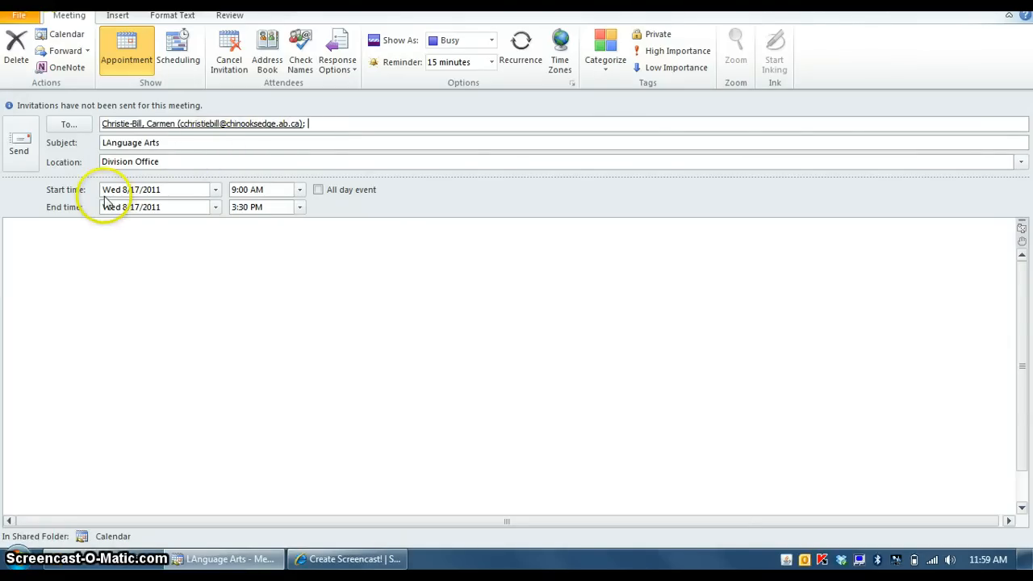
Send the meeting invitation, accepting the spelling correction "Language" for the subject.
{"action": "left_click", "coordinate": [25, 143]}
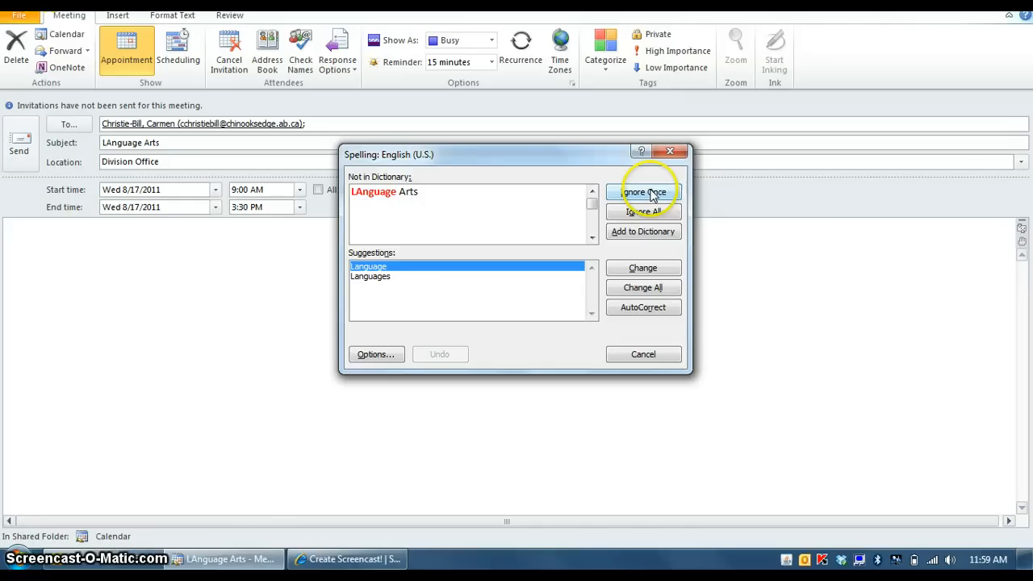
{"action": "left_click", "coordinate": [638, 274]}
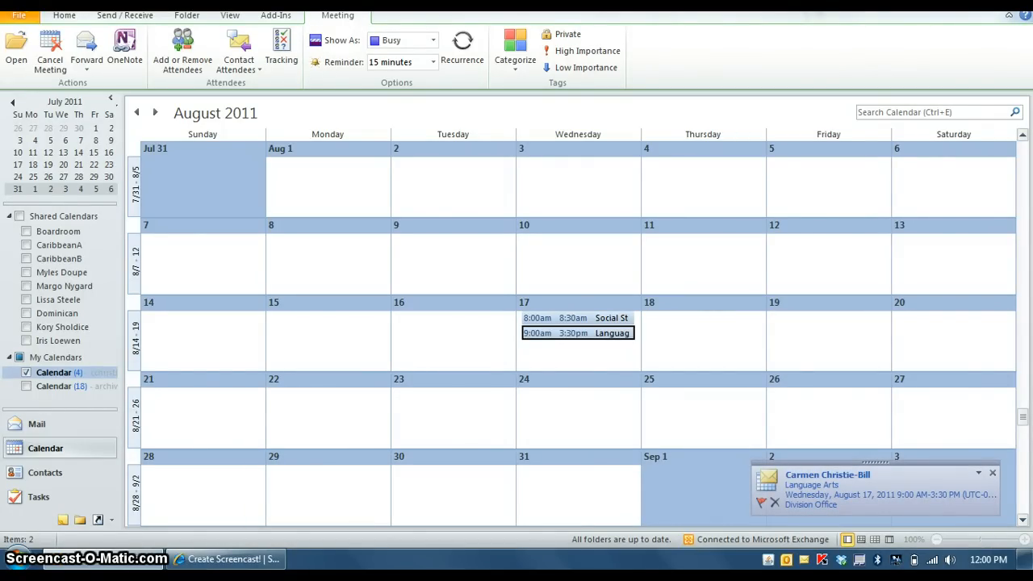
Return to the mail inbox and view the received "Language Arts" meeting invitation and its response options.
{"action": "left_click", "coordinate": [37, 424]}
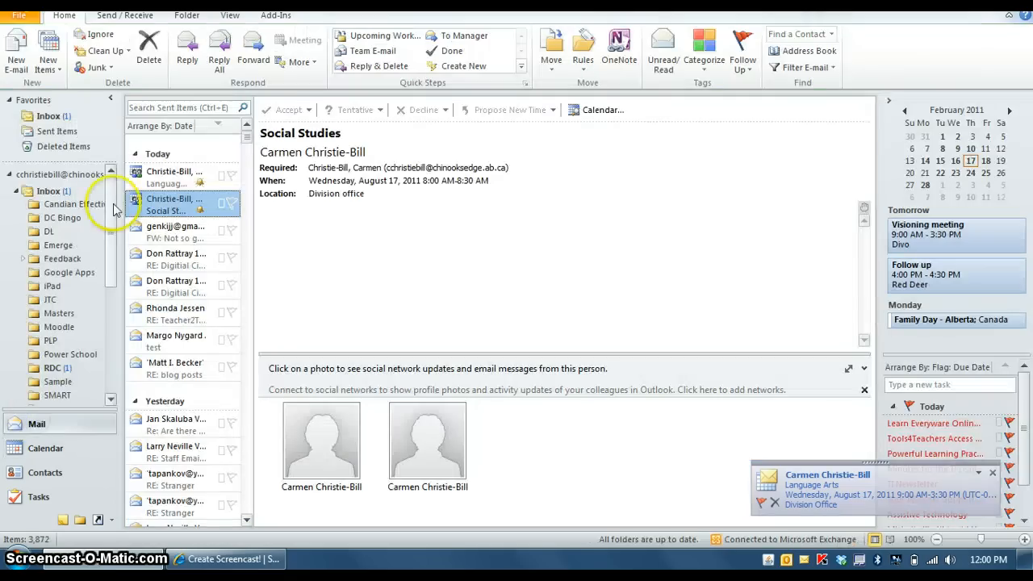
{"action": "left_click", "coordinate": [71, 117]}
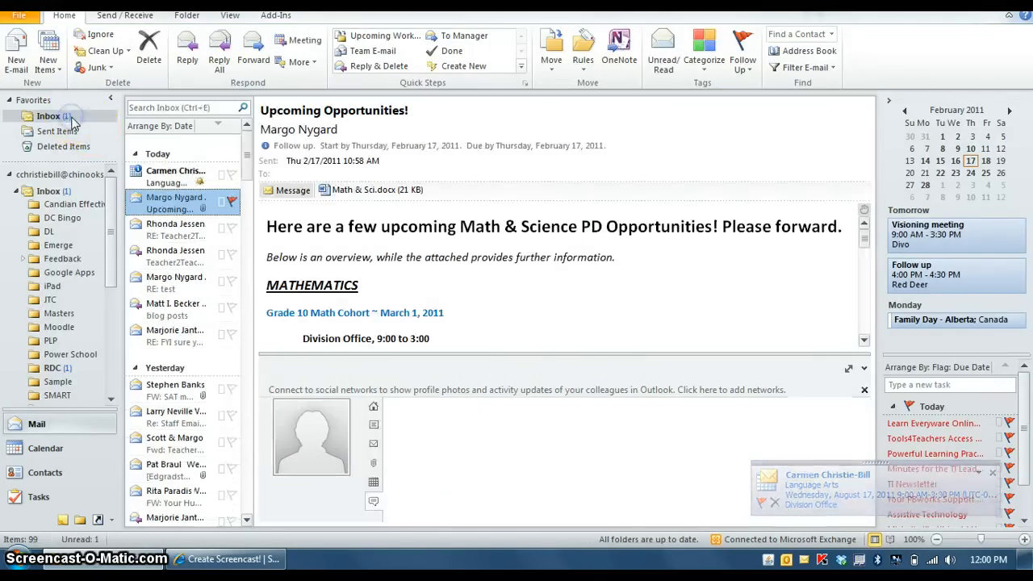
{"action": "left_click", "coordinate": [192, 176]}
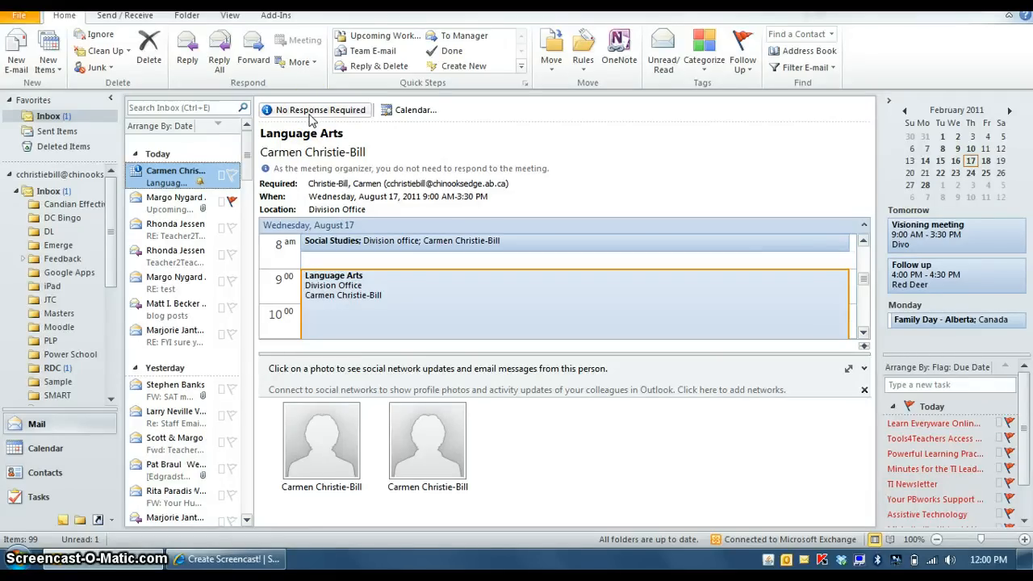
{"action": "left_click", "coordinate": [360, 112]}
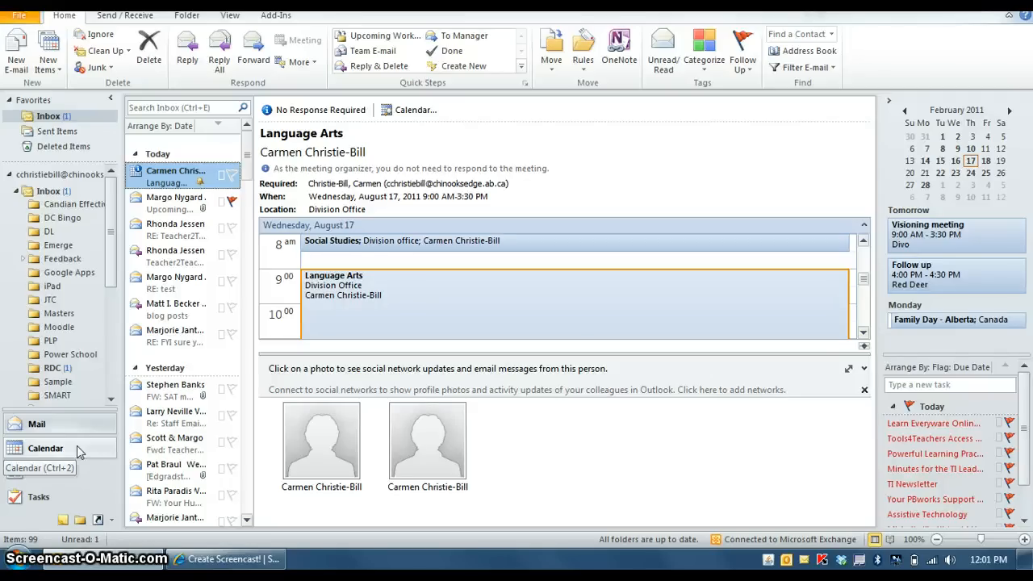
Look through the Contacts, Calendar and Tasks views, ending with the flagged task list shown beside the contacts.
{"action": "left_click", "coordinate": [58, 475]}
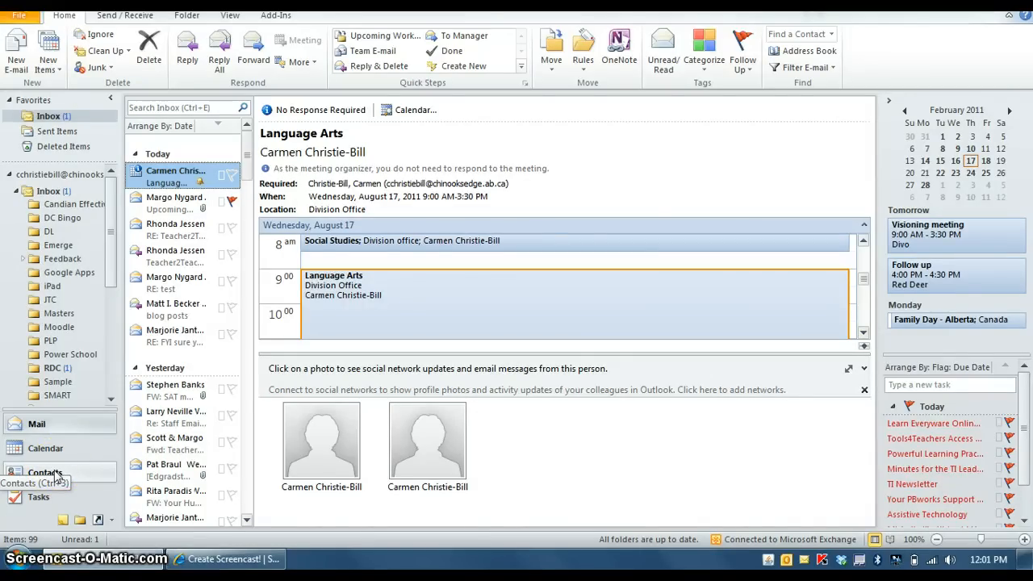
{"action": "left_click", "coordinate": [56, 474]}
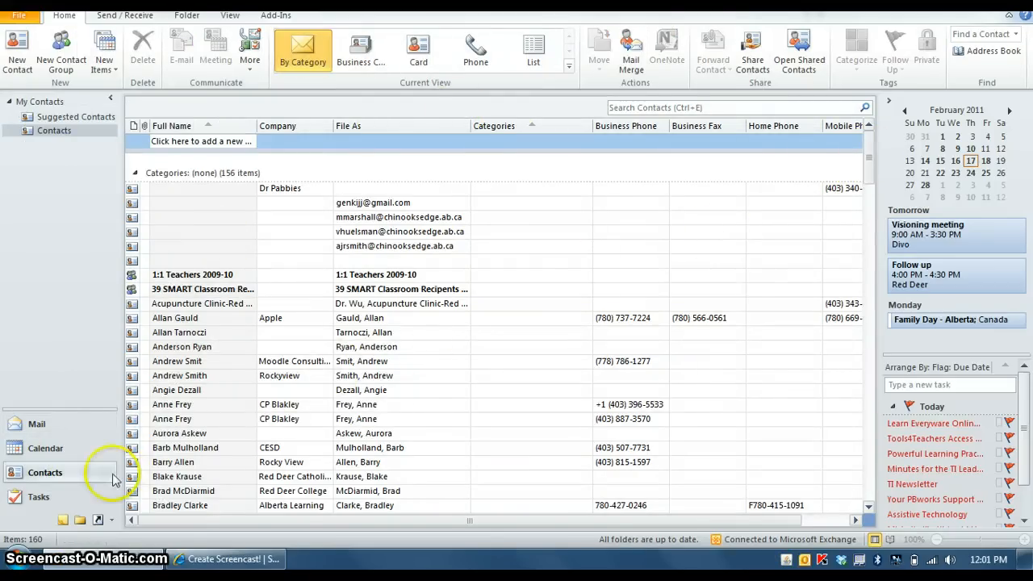
{"action": "left_click", "coordinate": [45, 448]}
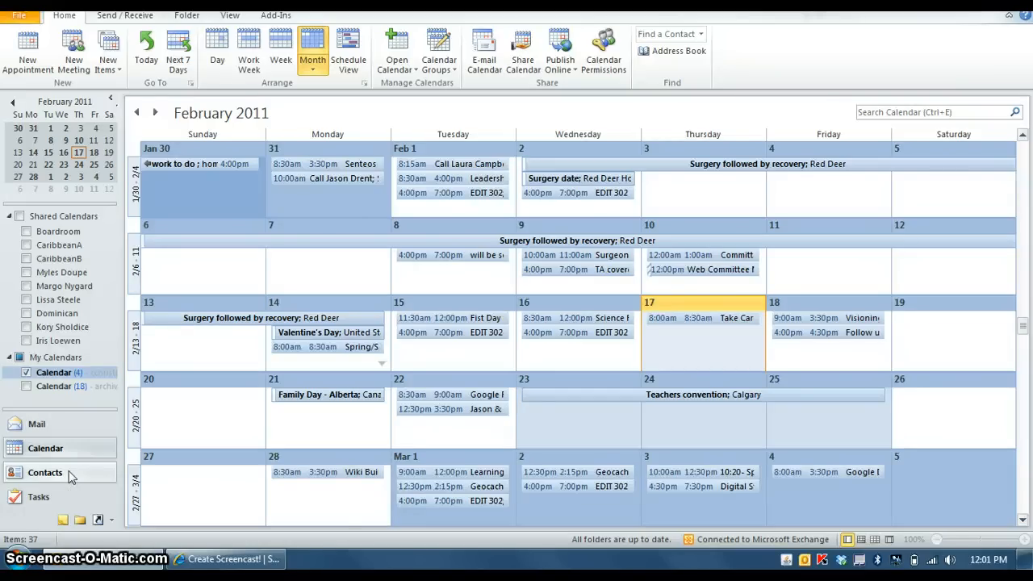
{"action": "left_click", "coordinate": [61, 497]}
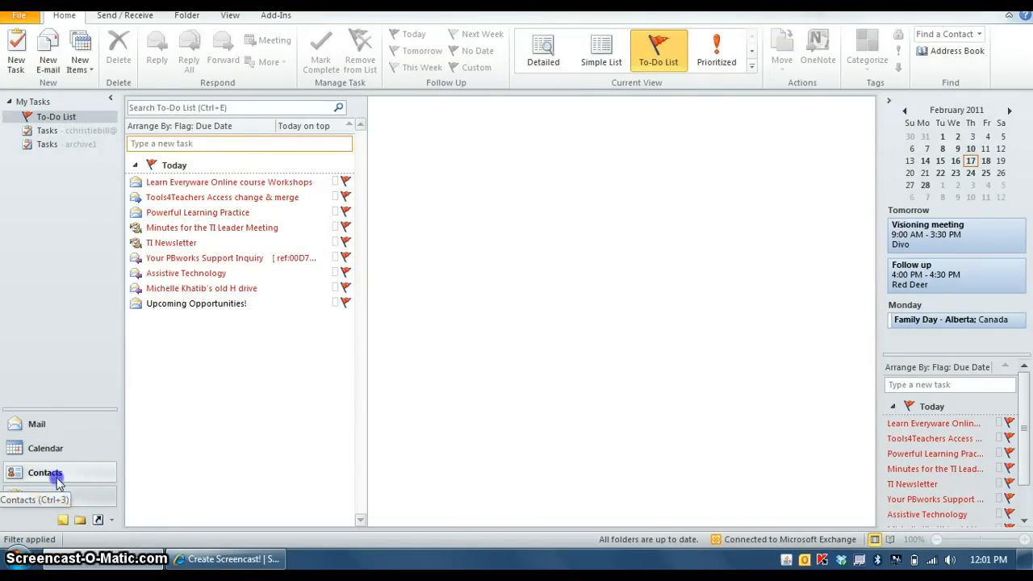
{"action": "left_click", "coordinate": [58, 482]}
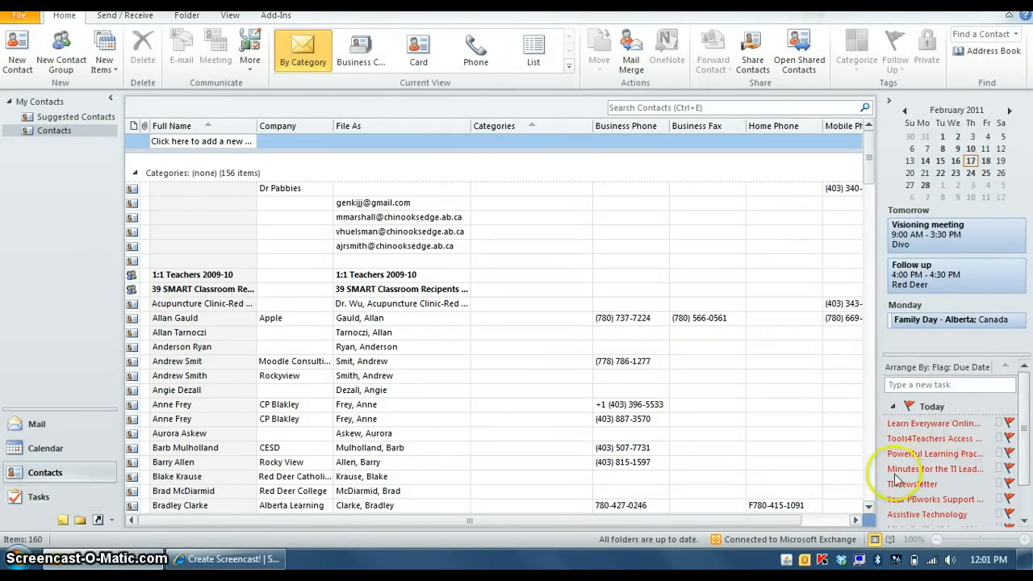
{"action": "mouse_move", "coordinate": [924, 421]}
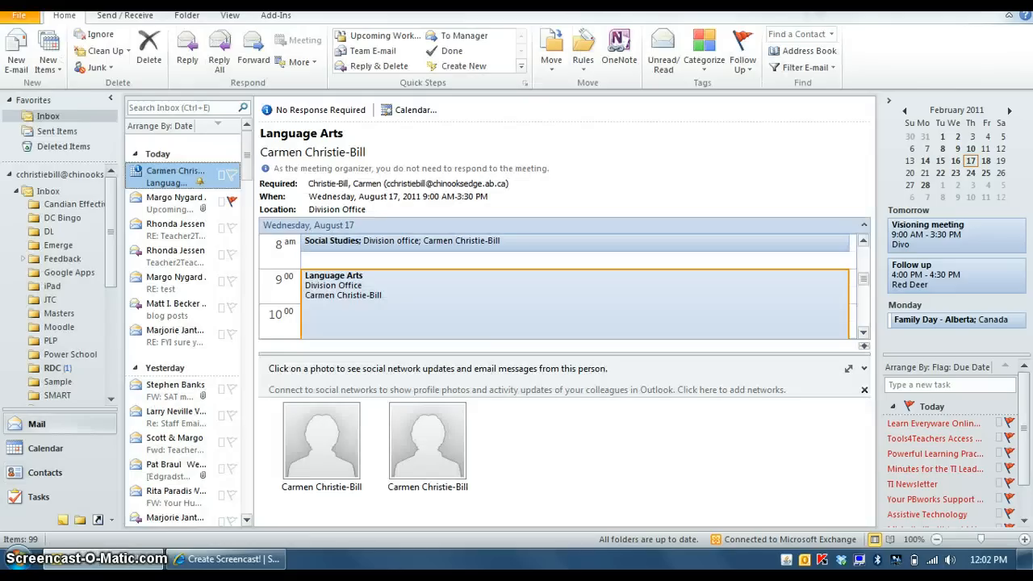
Start a new e-mail message and look through the signatures available for it without choosing one.
{"action": "left_click", "coordinate": [18, 65]}
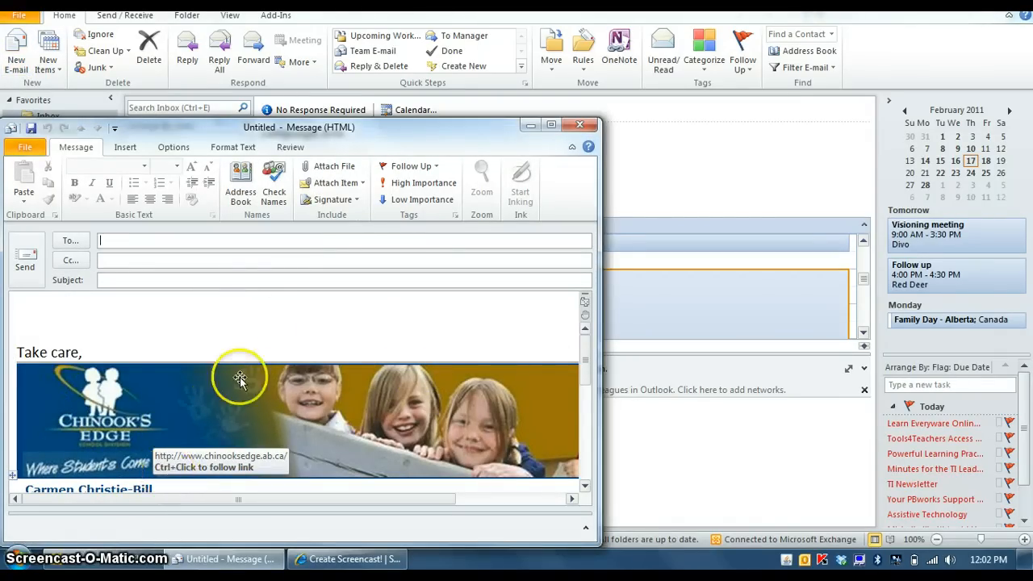
{"action": "left_click", "coordinate": [357, 199]}
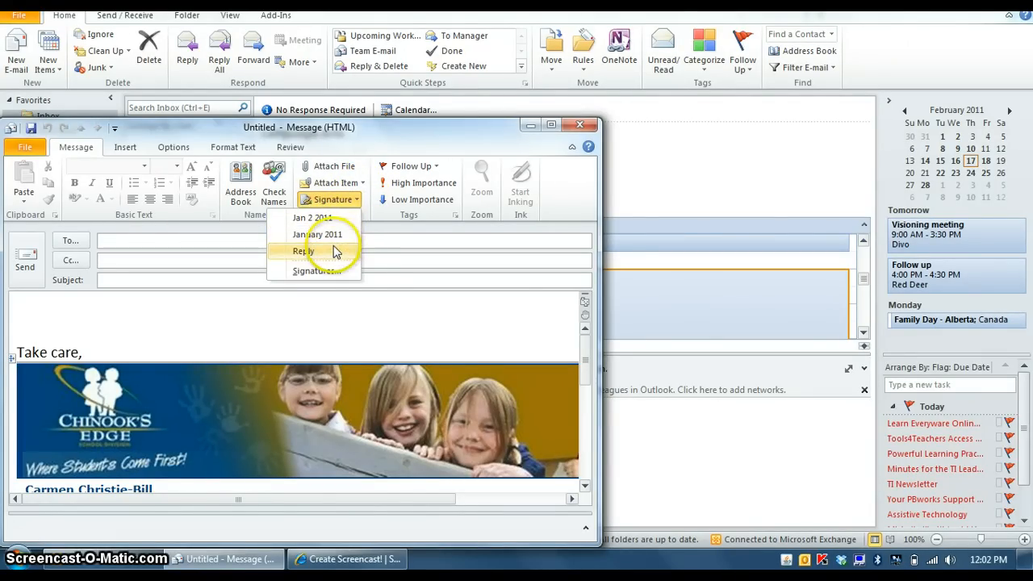
{"action": "left_click", "coordinate": [376, 310]}
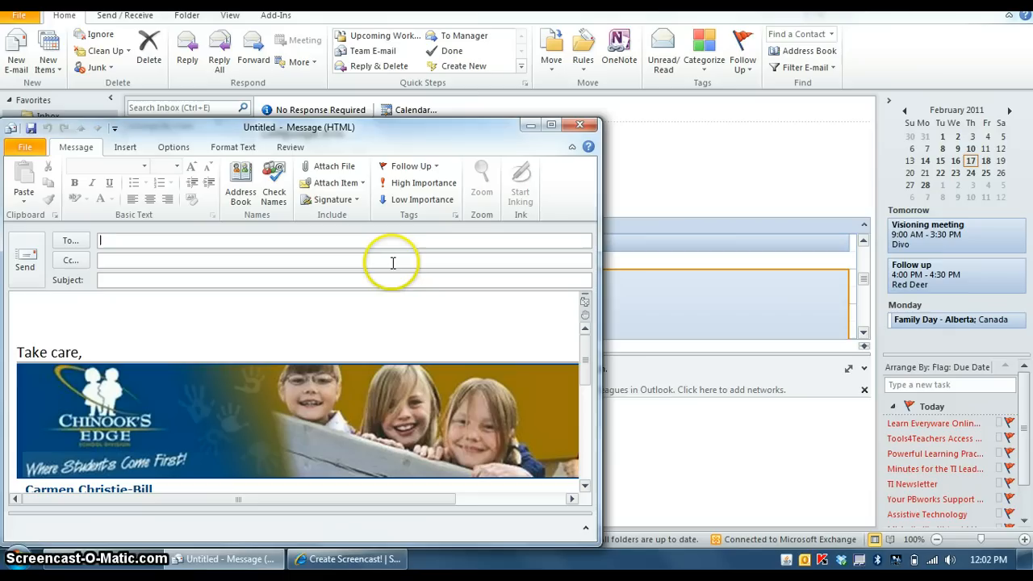
Mark the new message as high importance, place the cursor in its body, and discard the message without saving.
{"action": "left_click", "coordinate": [420, 184]}
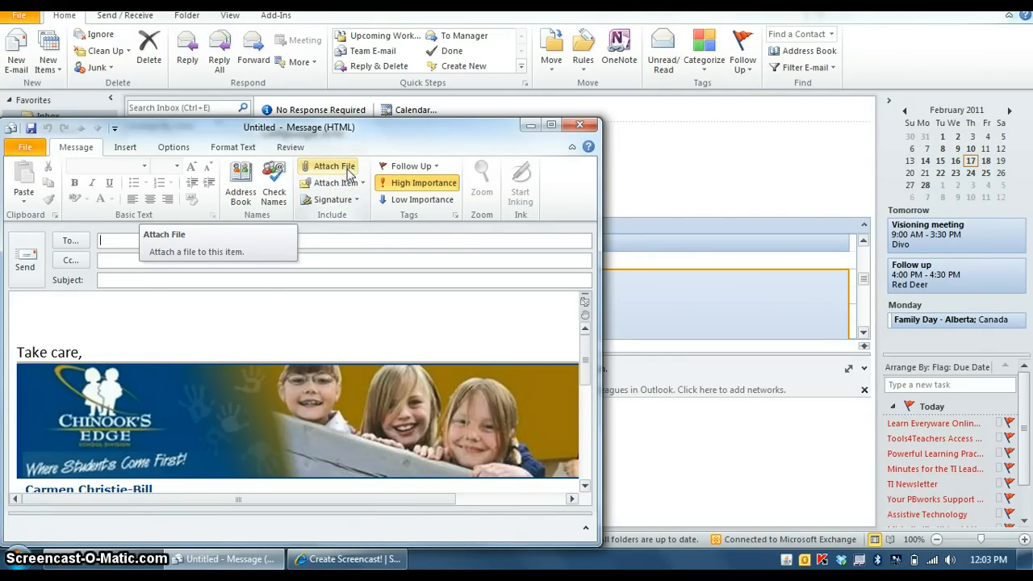
{"action": "left_click", "coordinate": [60, 314]}
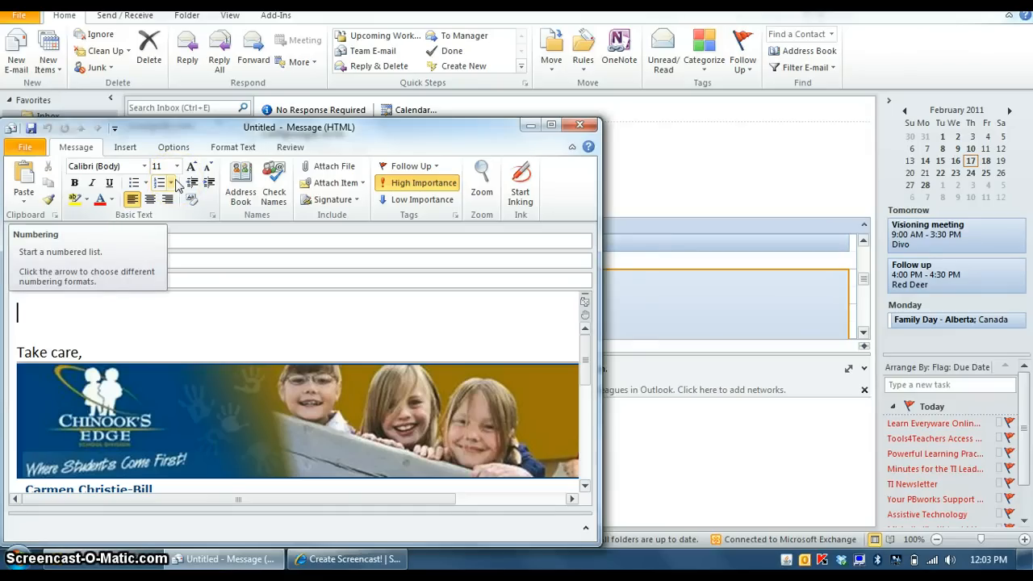
{"action": "left_click", "coordinate": [579, 126]}
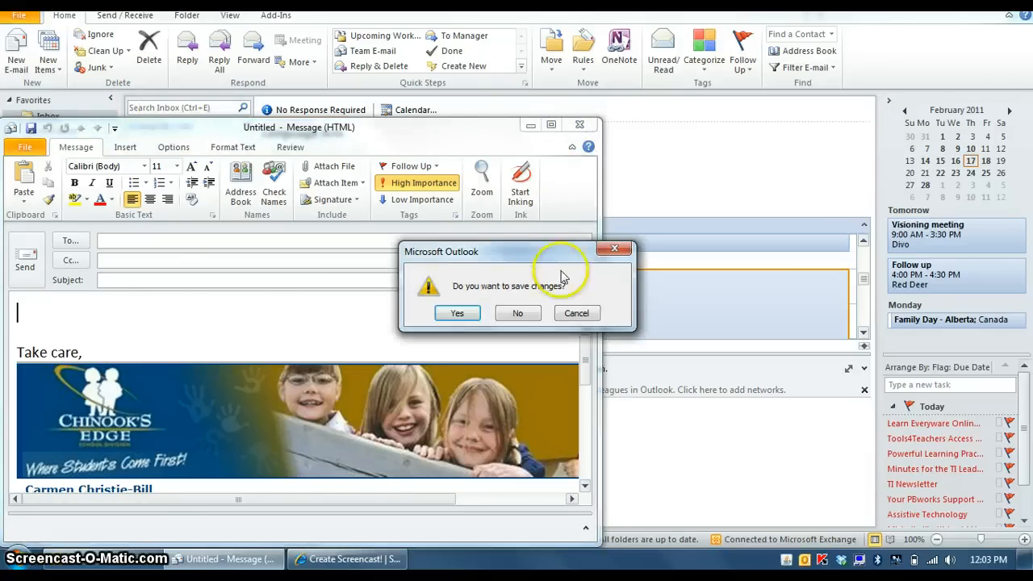
{"action": "left_click", "coordinate": [528, 314]}
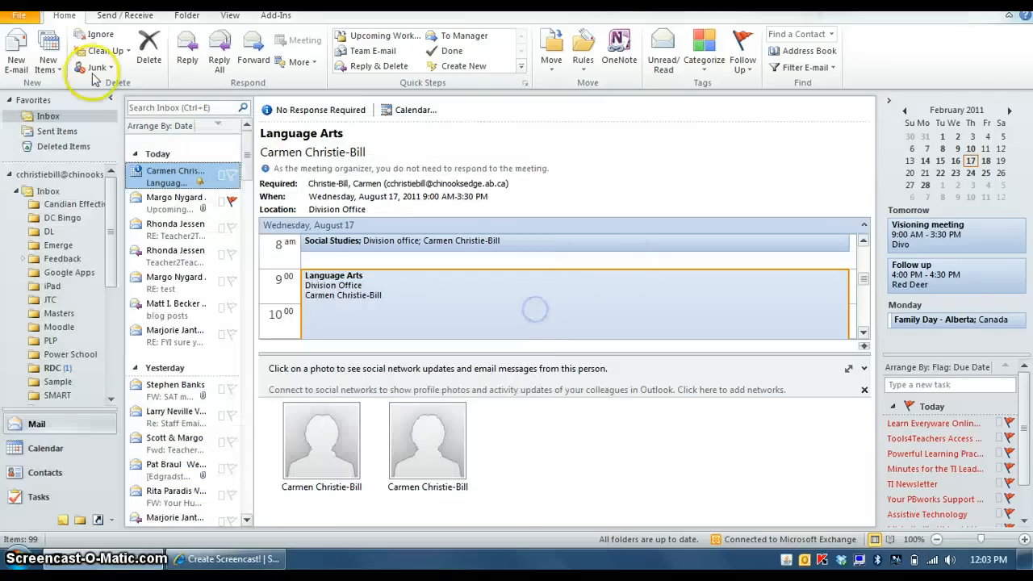
Look through the types of new items that can be created, then close the list without creating anything.
{"action": "left_click", "coordinate": [48, 64]}
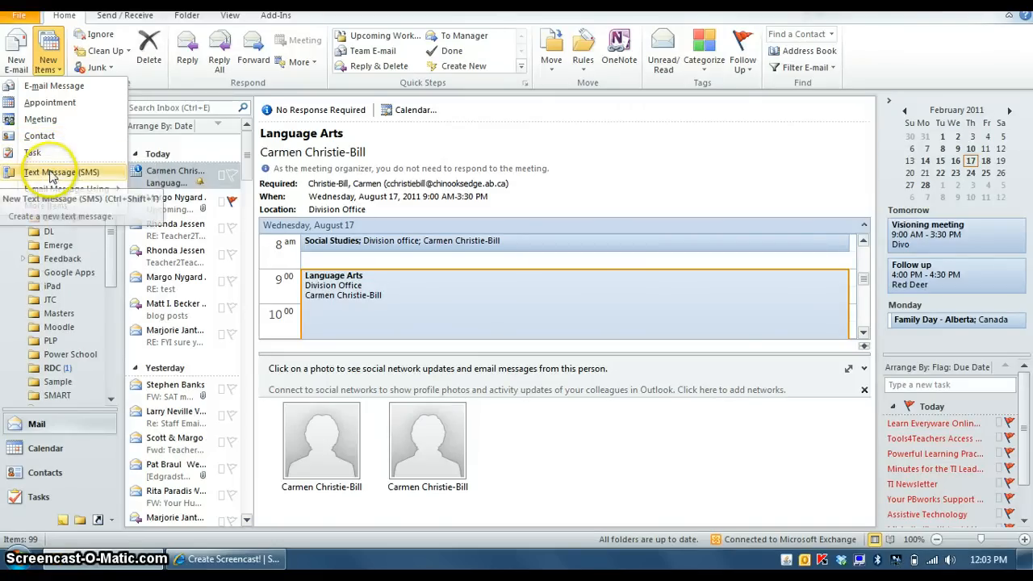
{"action": "left_click", "coordinate": [50, 166]}
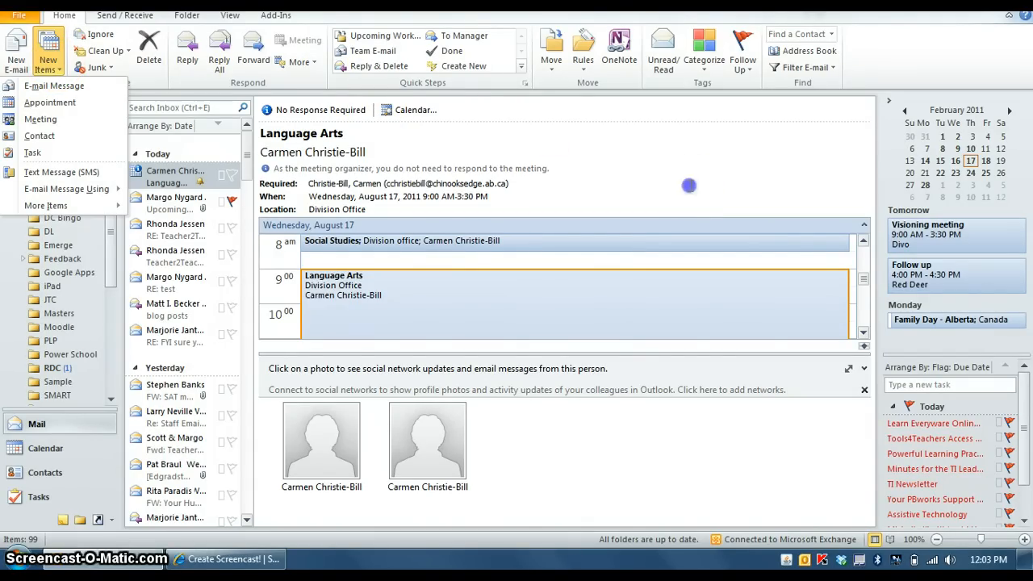
{"action": "left_click", "coordinate": [690, 186]}
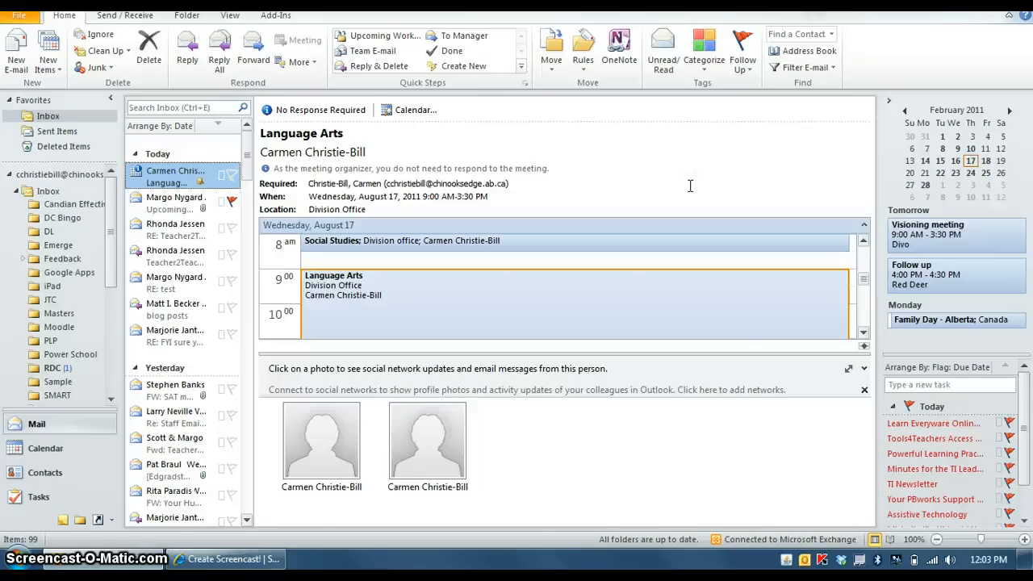